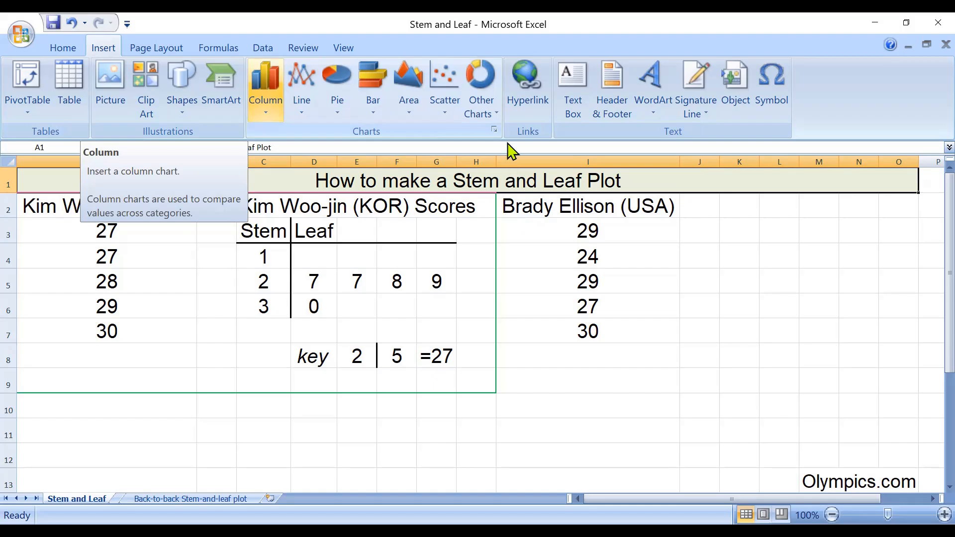
click(481, 95)
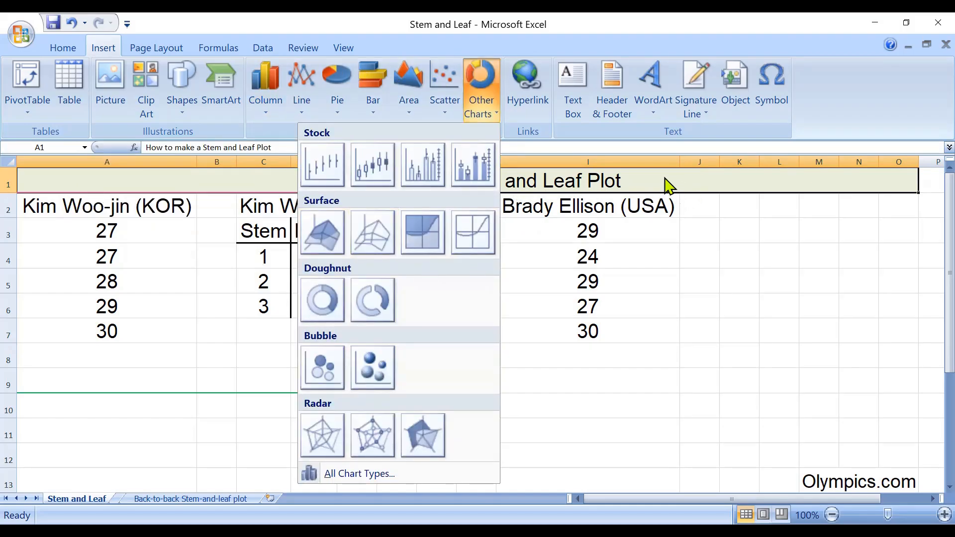
click(667, 204)
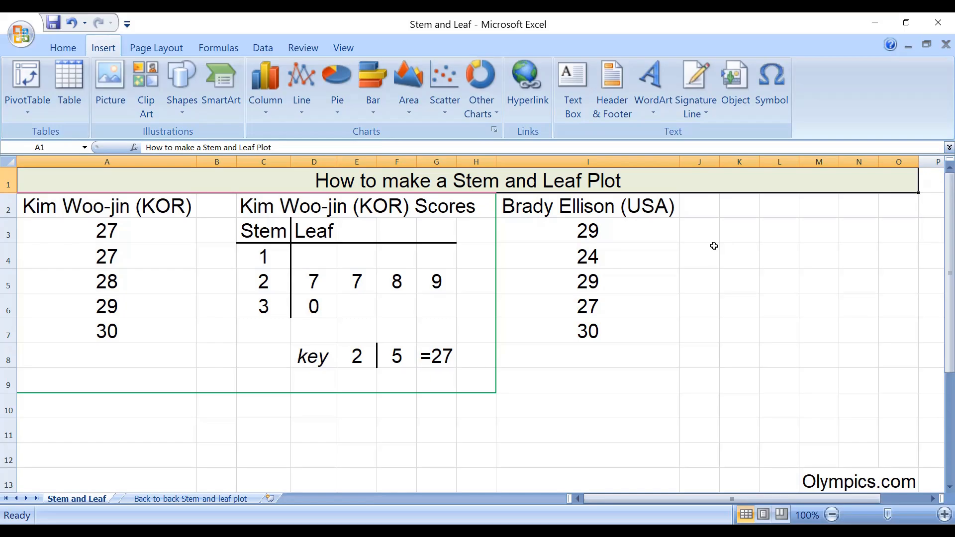
drag(107, 206, 107, 331)
drag(246, 205, 464, 370)
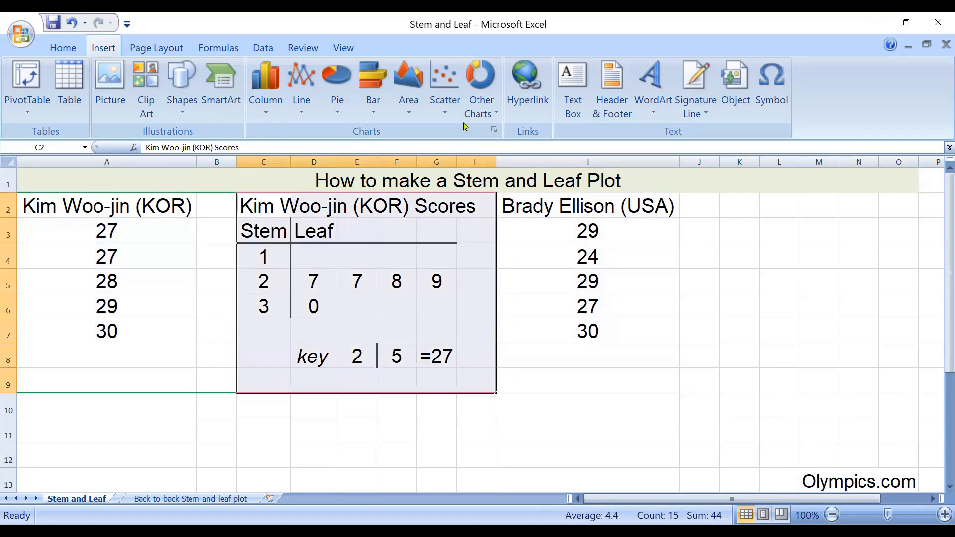
click(606, 204)
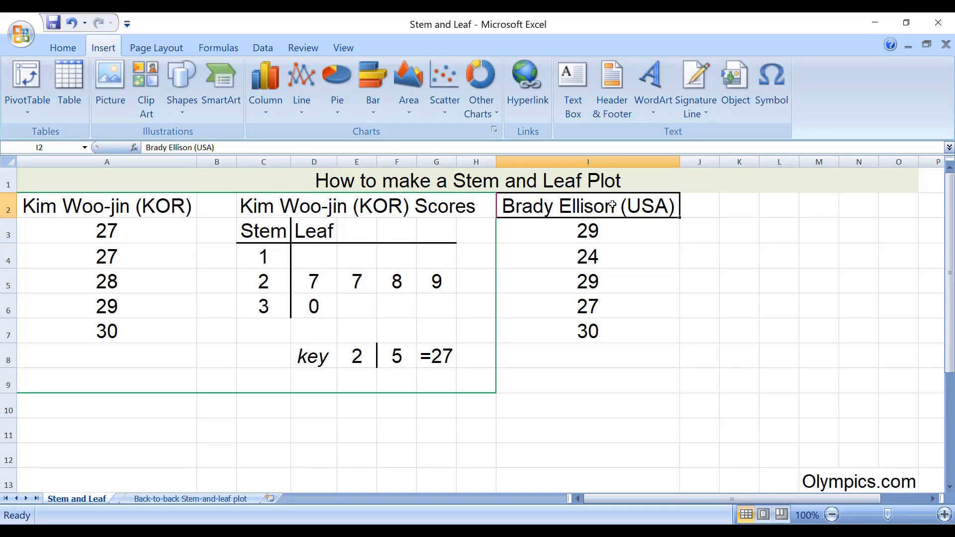
drag(618, 204, 625, 387)
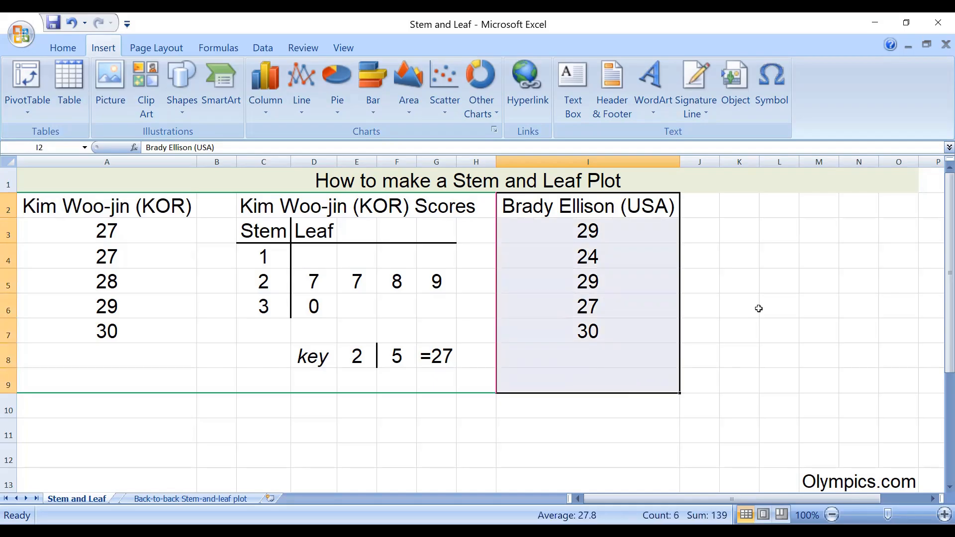
- Enter the heading Stem in cell K3 and the heading Leaf in cell L3
click(738, 231)
text(Ste)
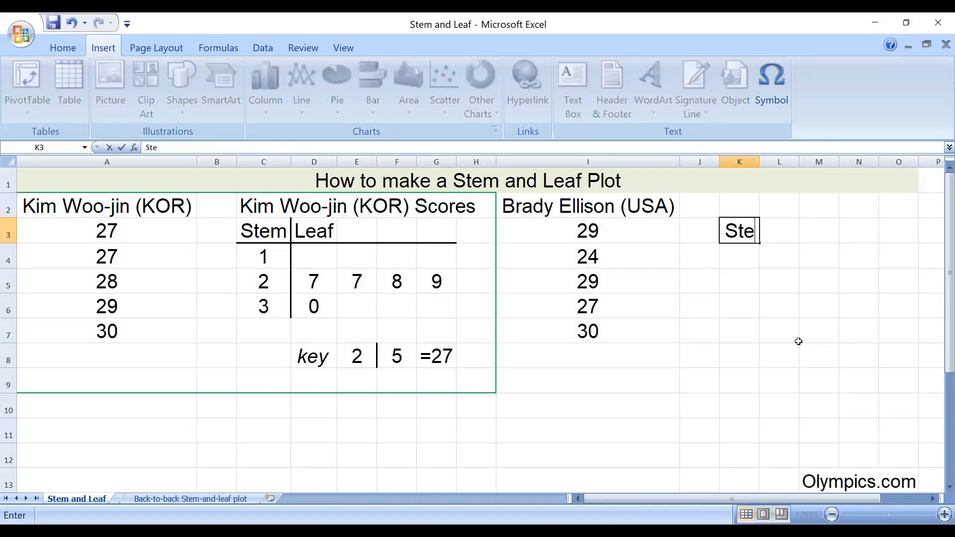
text(m)
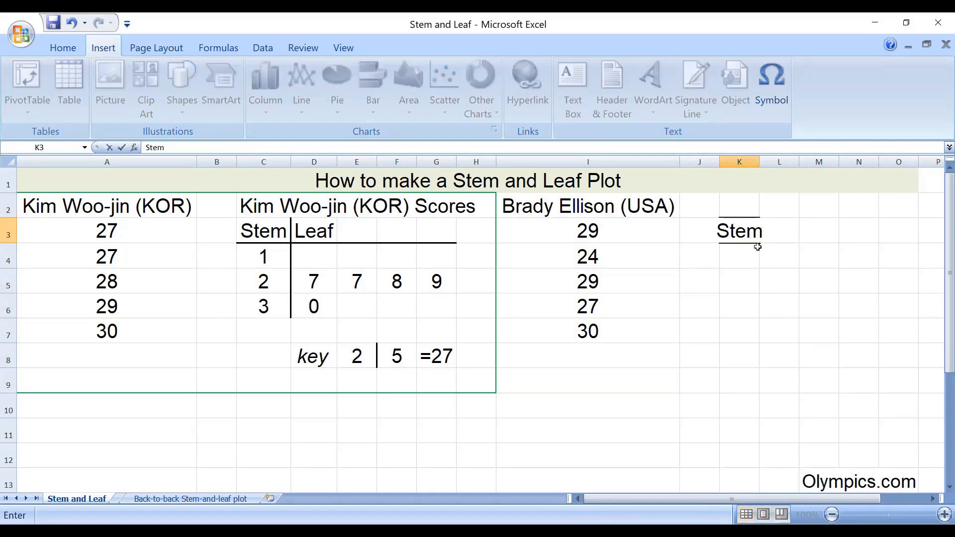
key(Return)
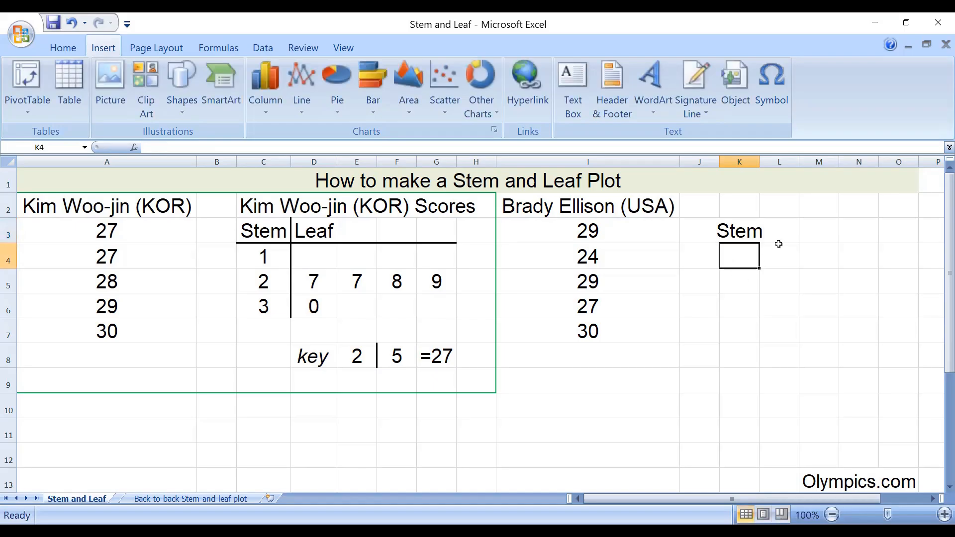
click(785, 242)
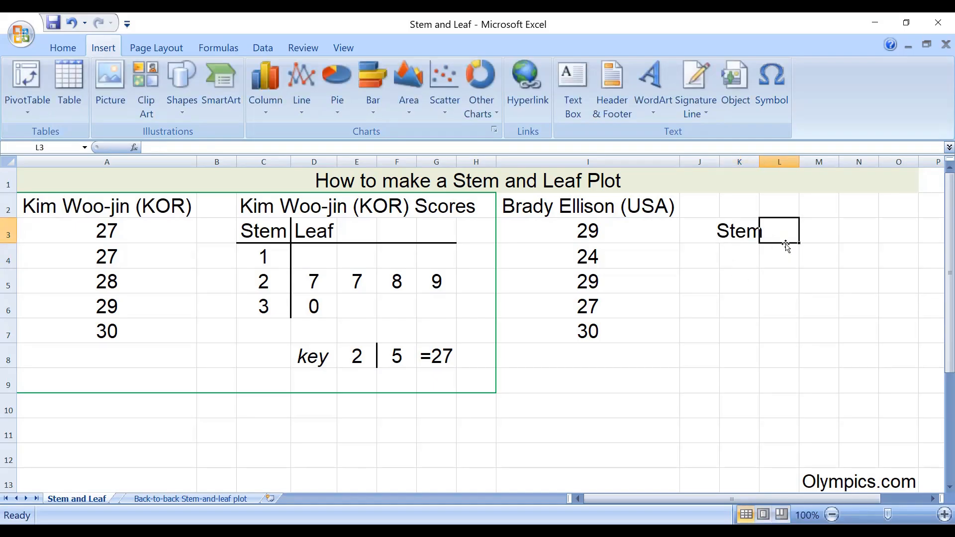
text(Leaf)
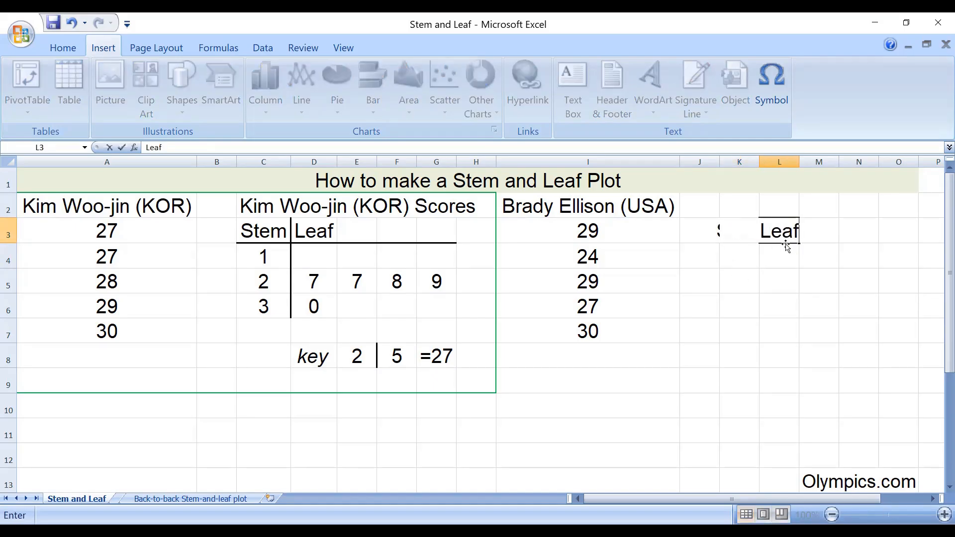
key(Return)
- Merge and center the Leaf heading across L3:O3 and the Stem heading across J3:K3
click(737, 204)
click(724, 230)
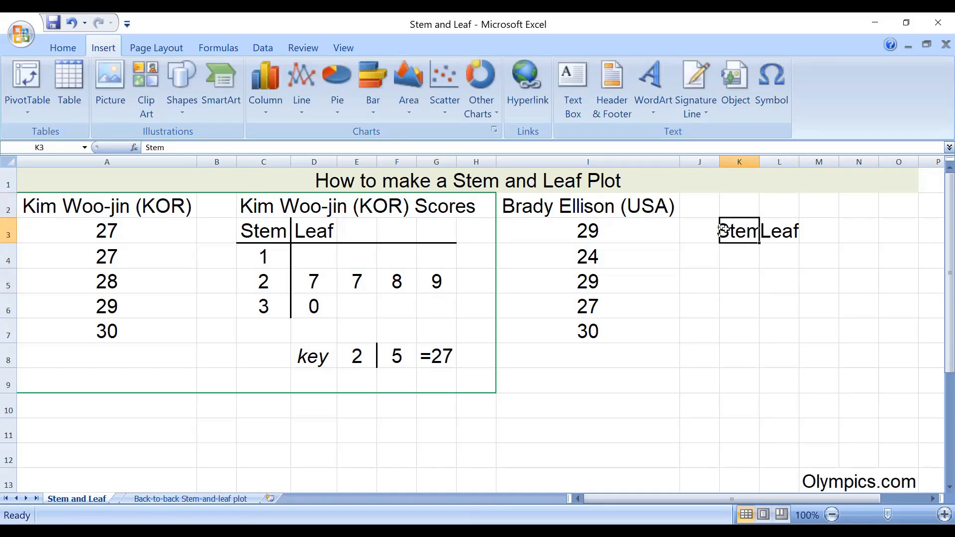
click(795, 229)
click(742, 231)
click(850, 233)
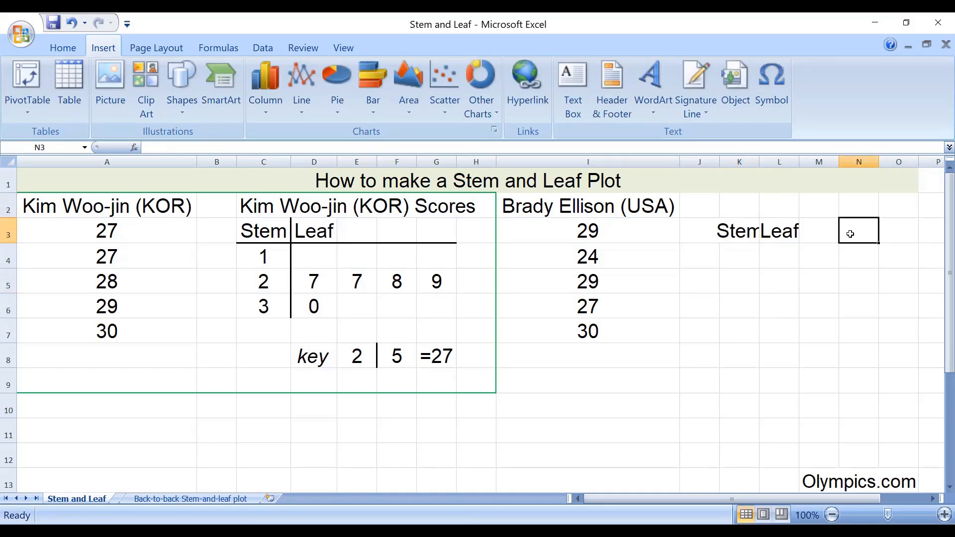
click(746, 233)
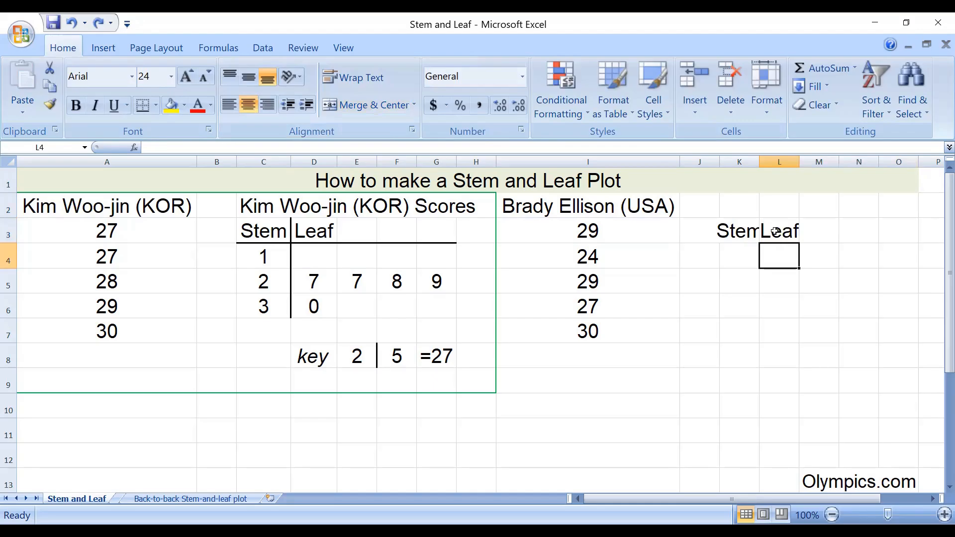
drag(775, 232, 907, 233)
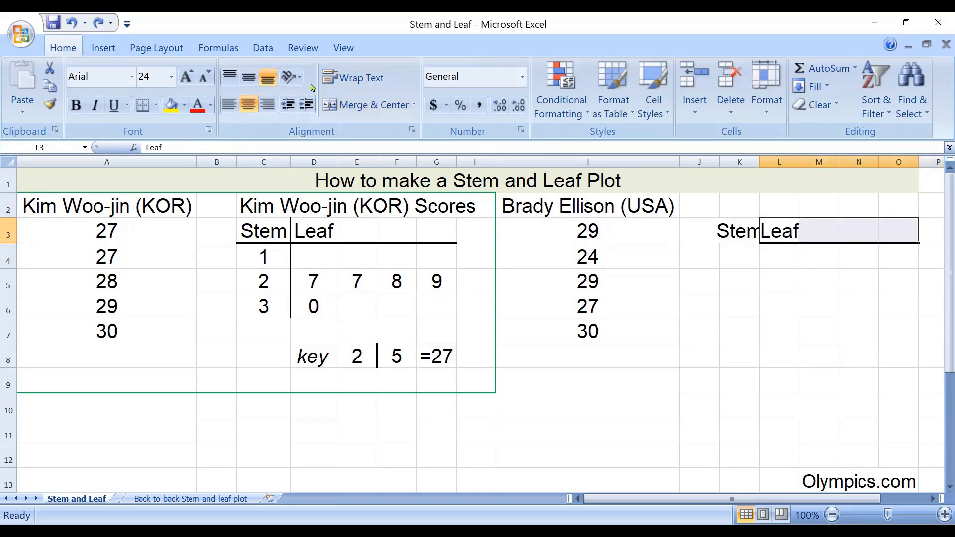
click(367, 105)
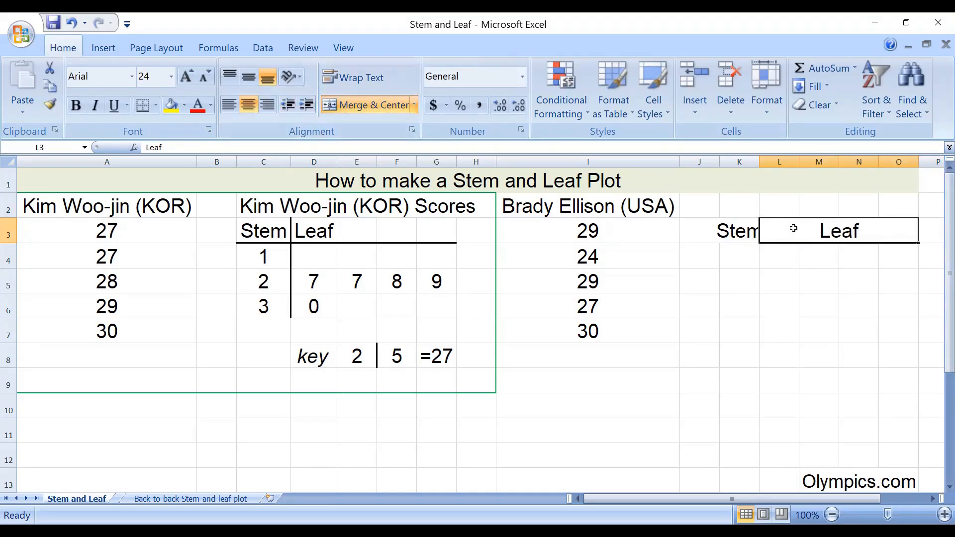
drag(741, 232, 688, 228)
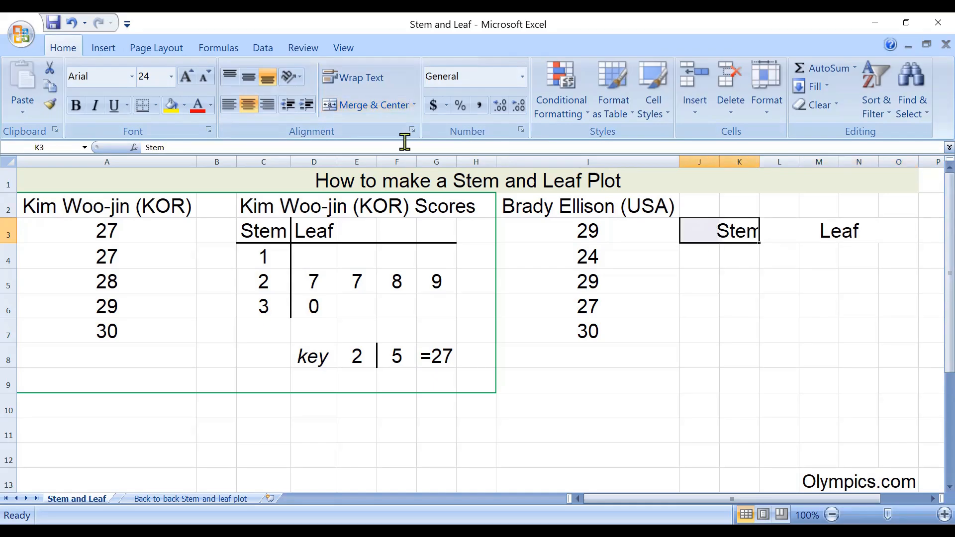
click(368, 105)
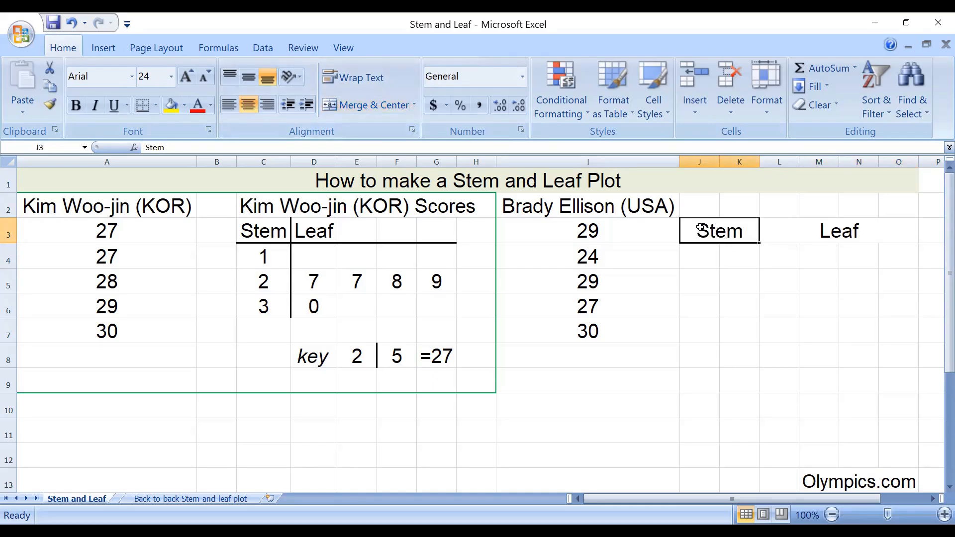
- Enter the stem values 1, 2 and 3 in cells K4 to K6 below the Stem heading
click(718, 267)
click(741, 234)
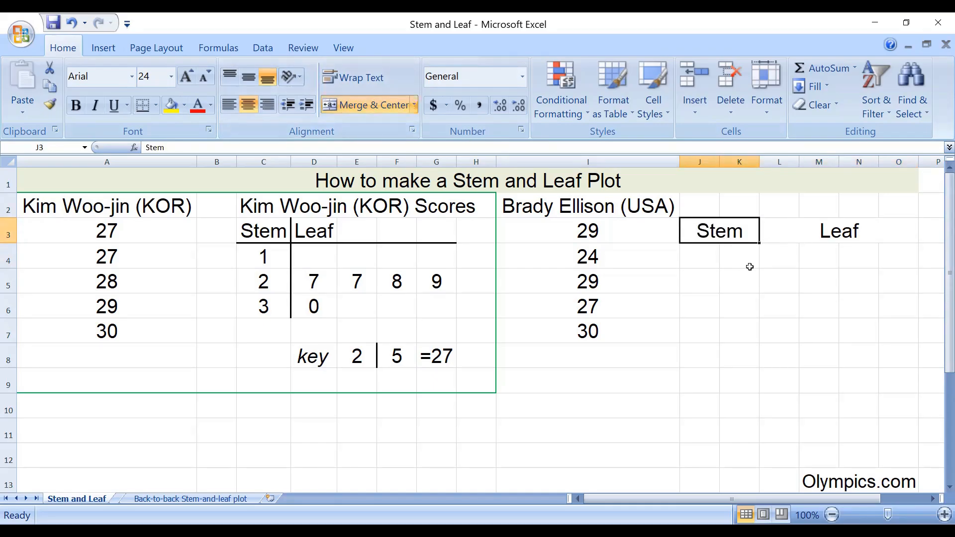
click(748, 265)
click(734, 234)
click(744, 256)
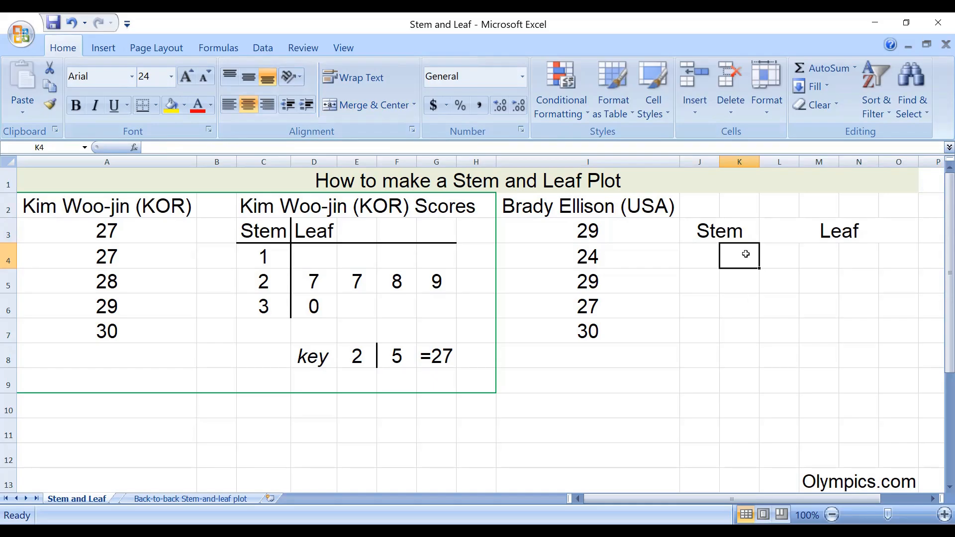
text(1)
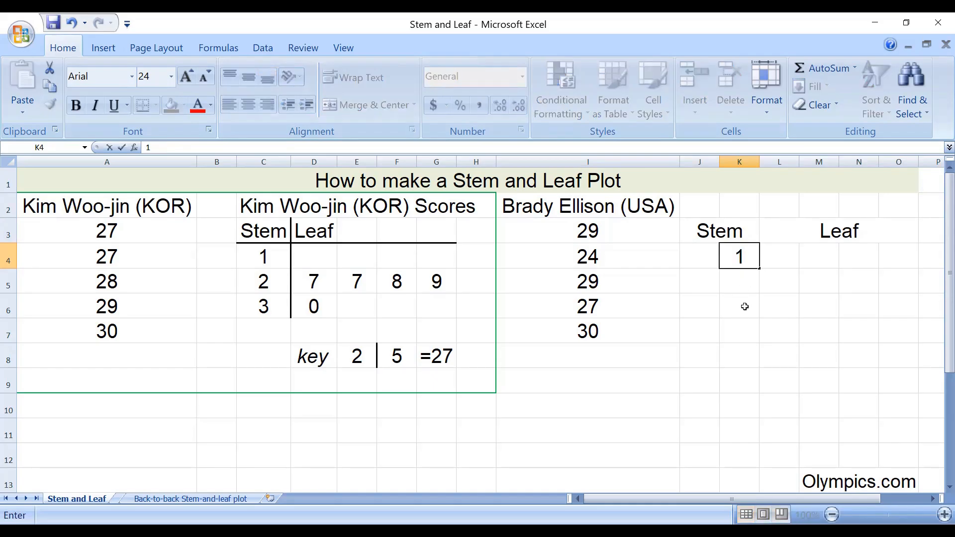
click(745, 290)
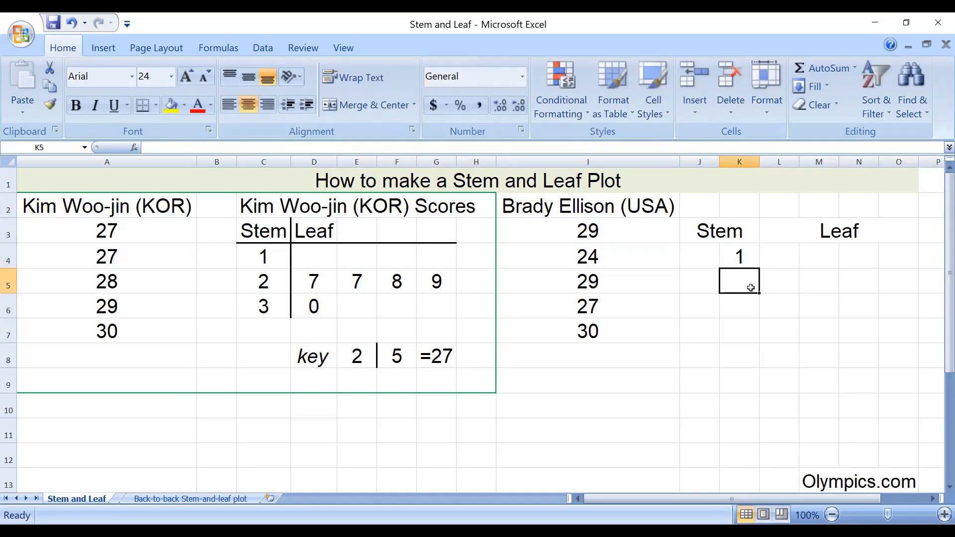
text(2)
key(Return)
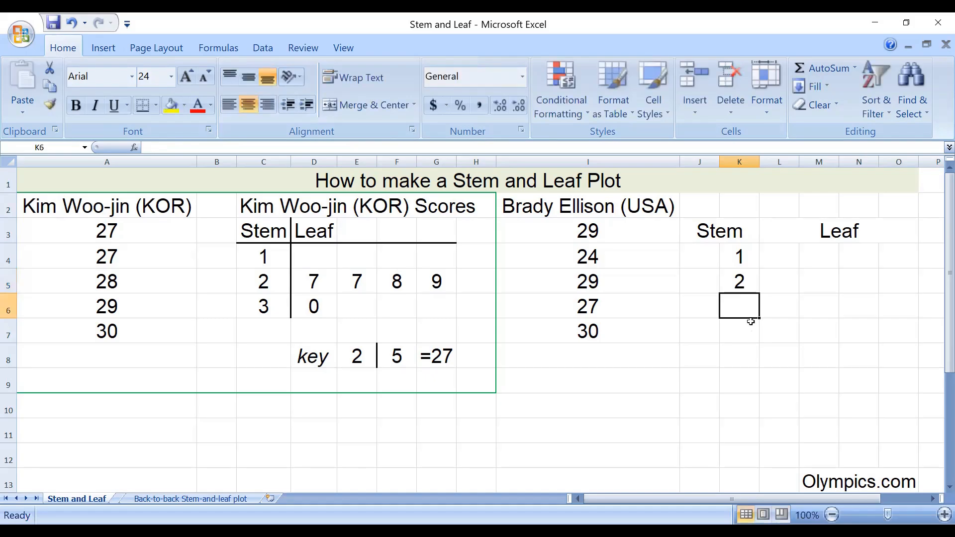
text(3)
click(745, 339)
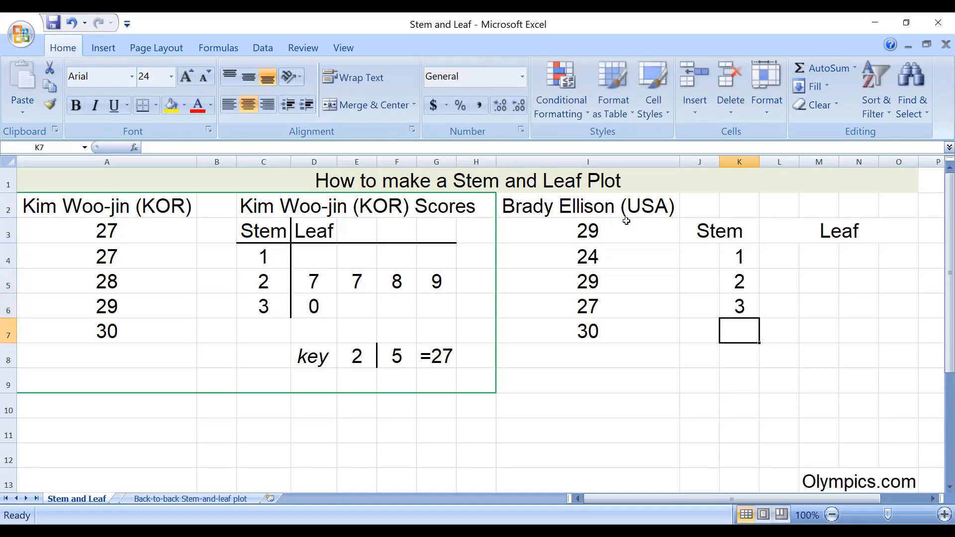
- Sort the USA archer's scores in I3:I7 from smallest to largest, continuing with the current selection only
drag(626, 221, 640, 327)
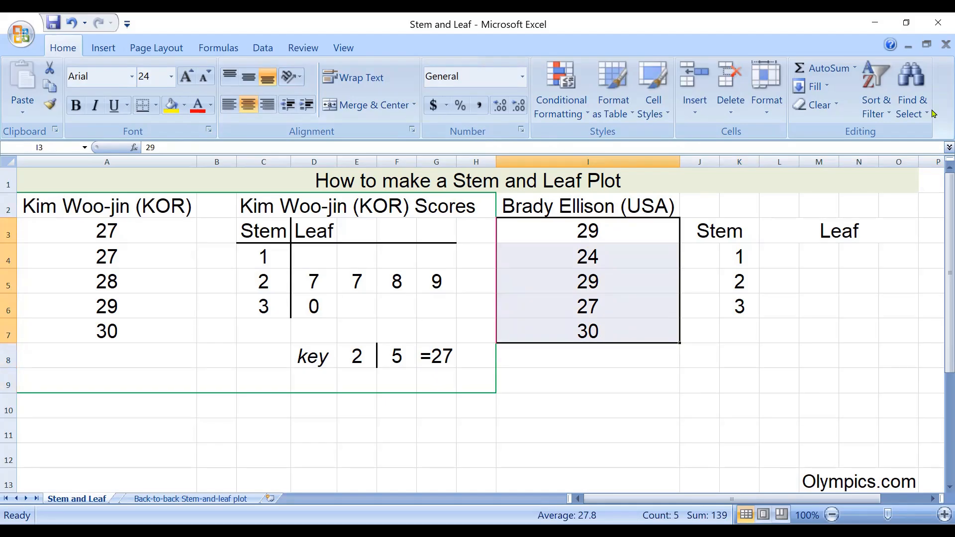
click(432, 296)
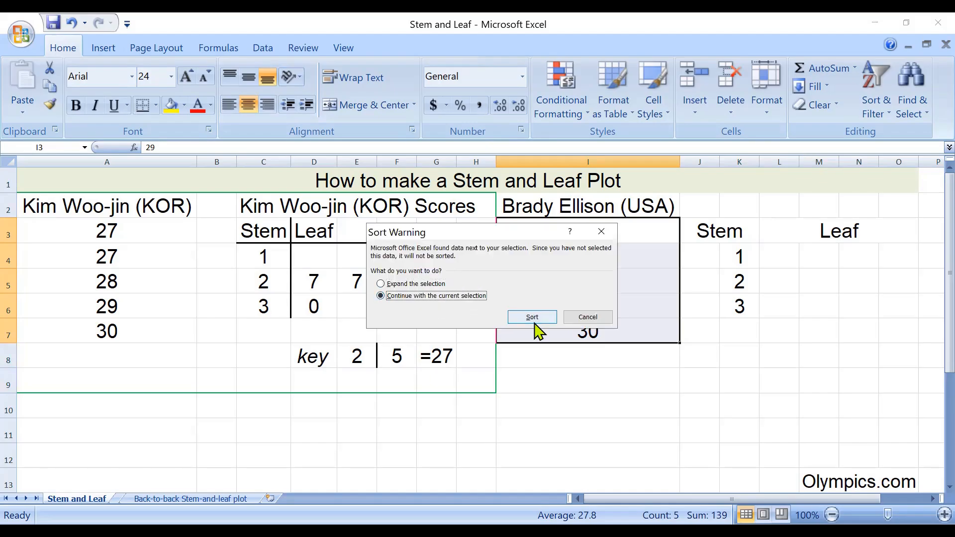
click(535, 324)
click(739, 381)
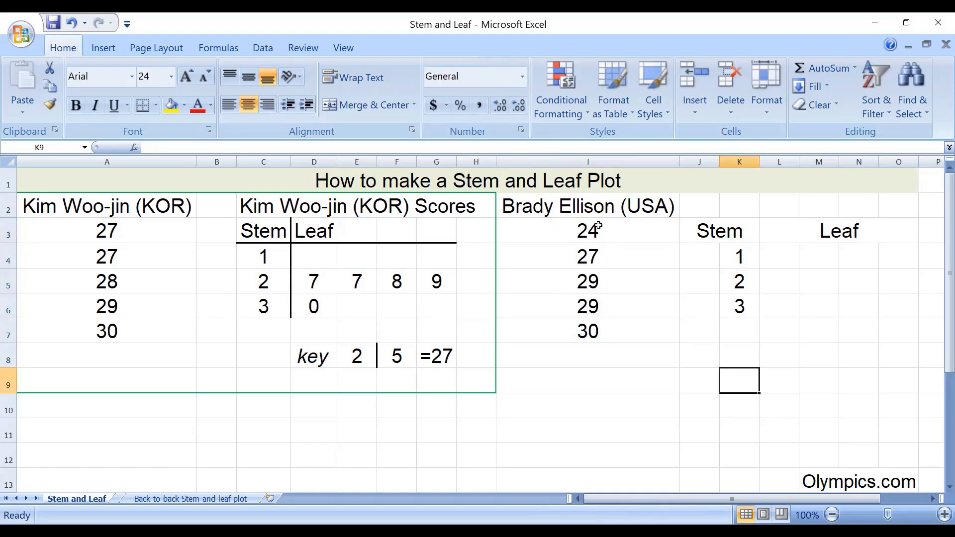
- Enter the leaves 4, 7, 9 and 9 in cells L5 to O5 beside stem 2, leaving stem 1's row empty
drag(598, 225, 618, 330)
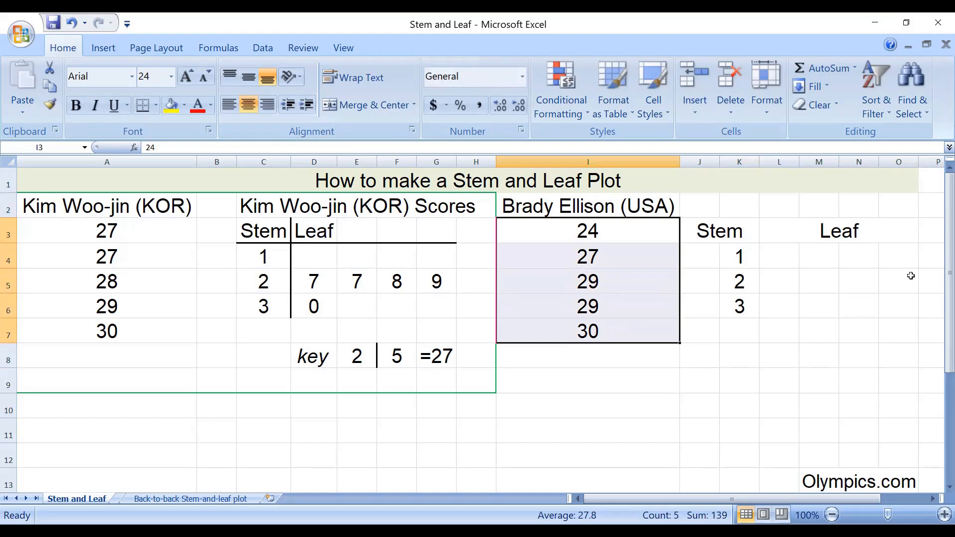
click(786, 261)
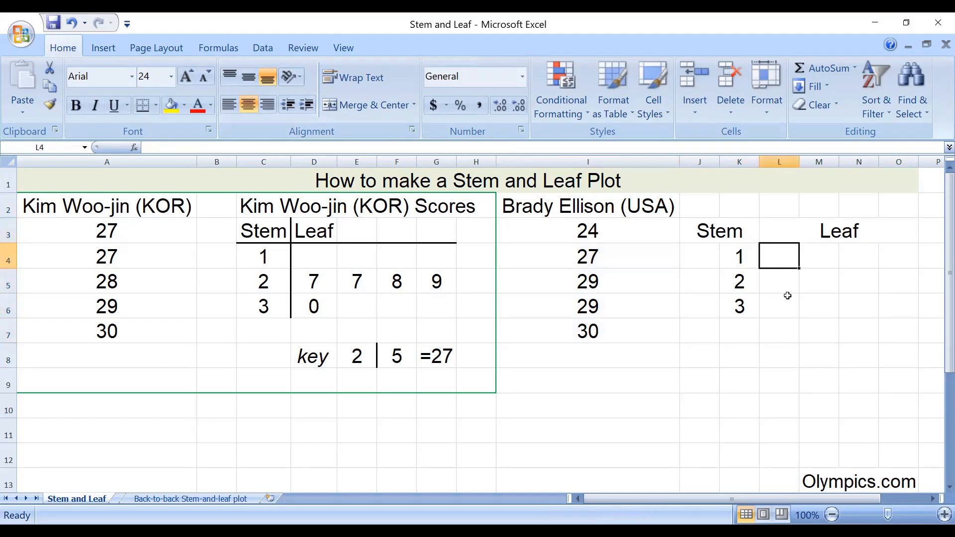
drag(893, 252, 710, 260)
click(831, 305)
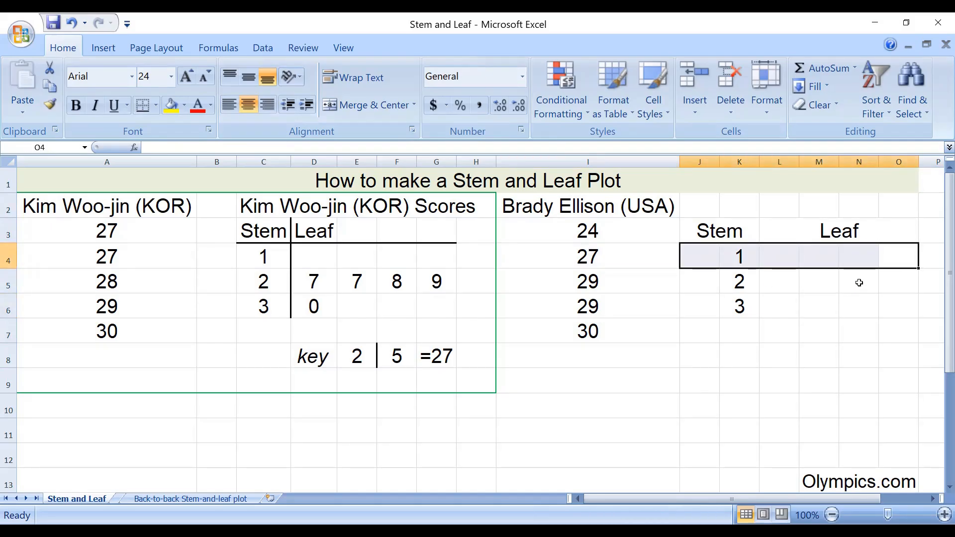
click(785, 284)
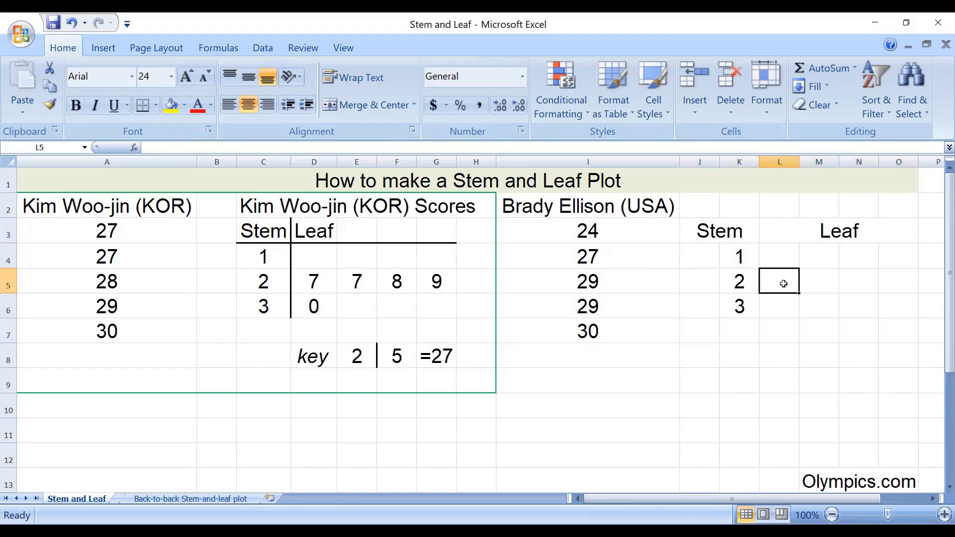
text(4)
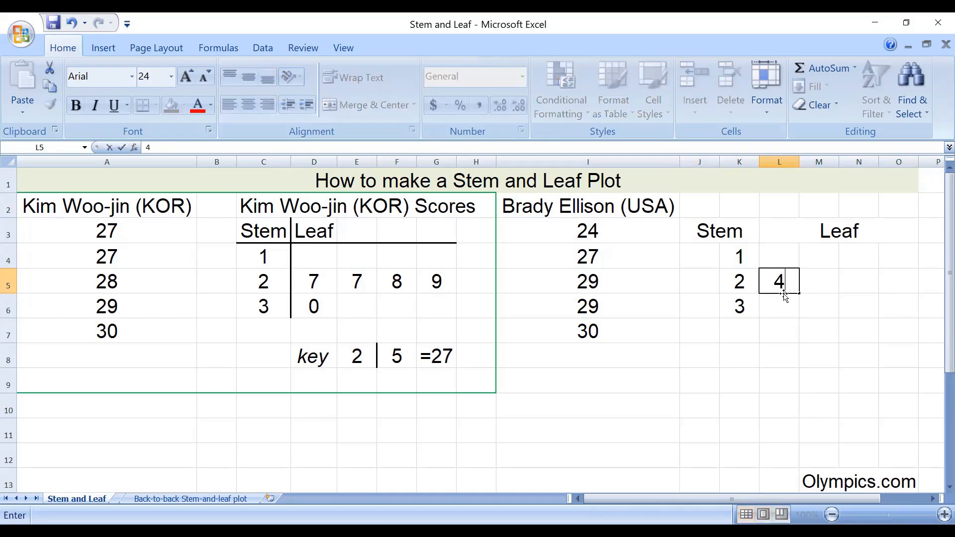
click(819, 288)
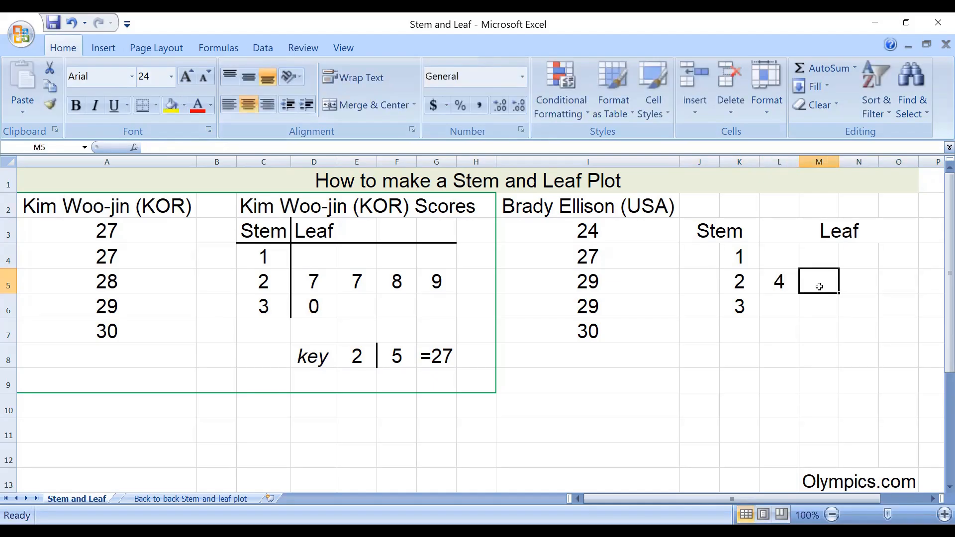
text(7)
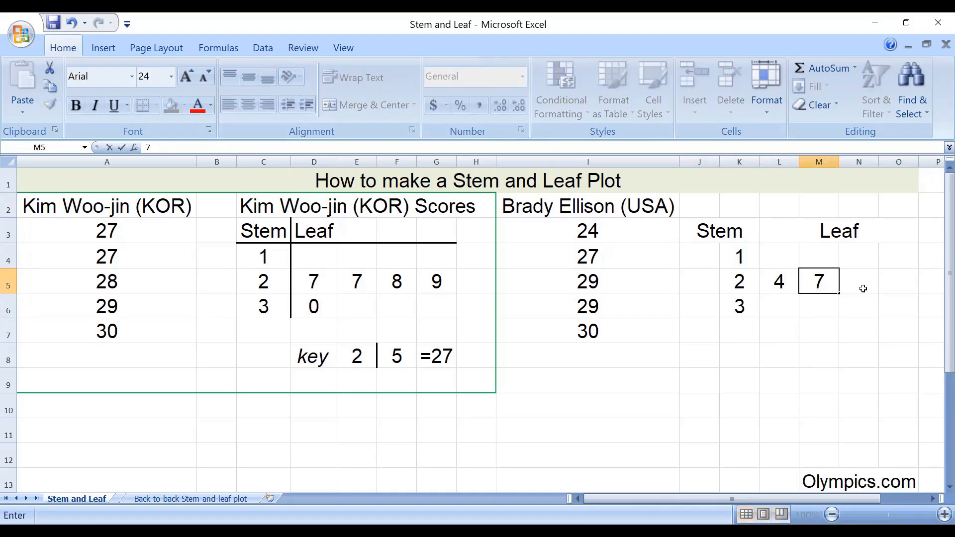
click(857, 286)
text(9)
click(897, 287)
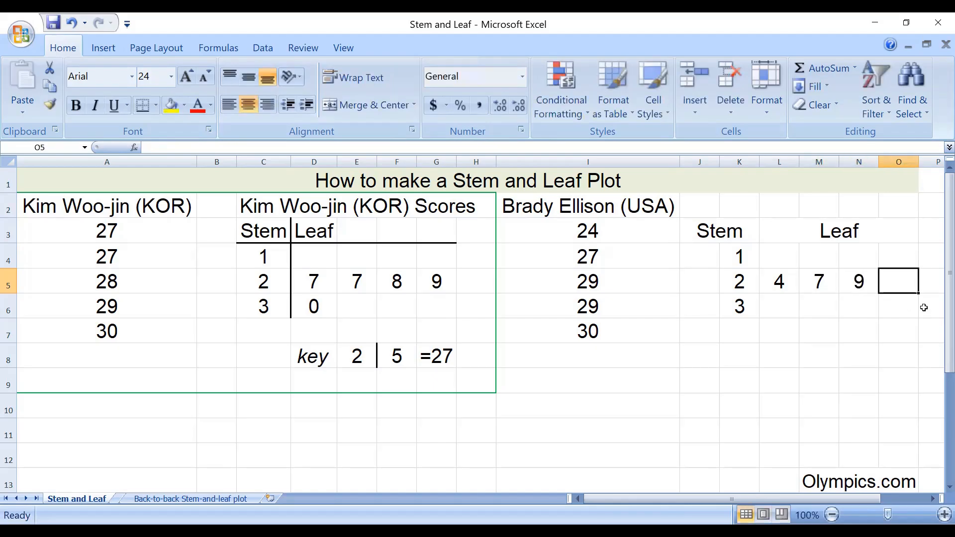
text(9)
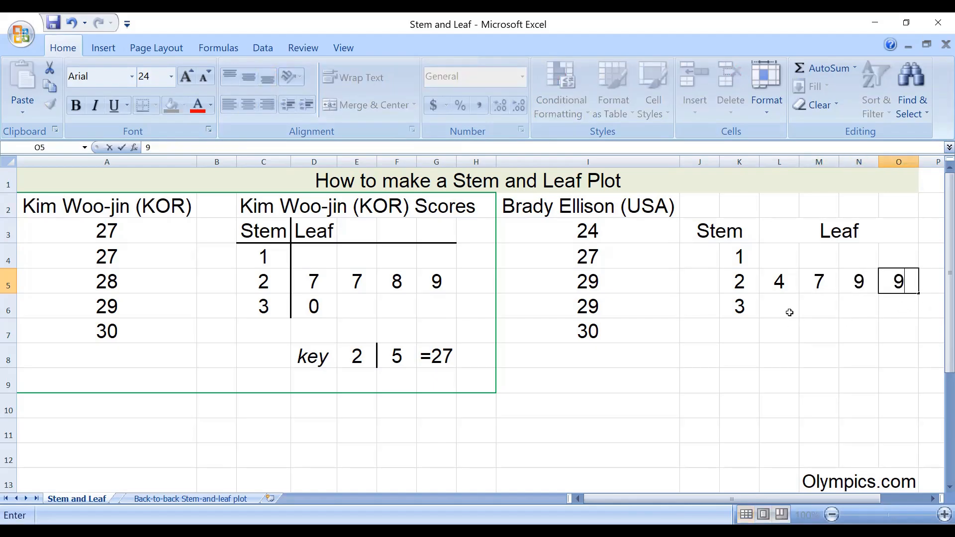
- Enter the leaf 0 in cell L6 beside stem 3
click(788, 310)
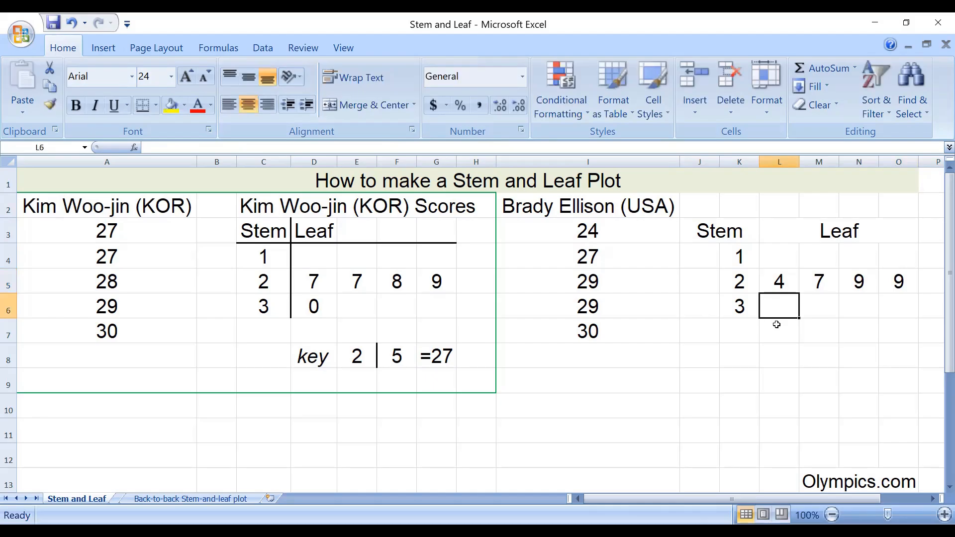
text(0)
click(739, 340)
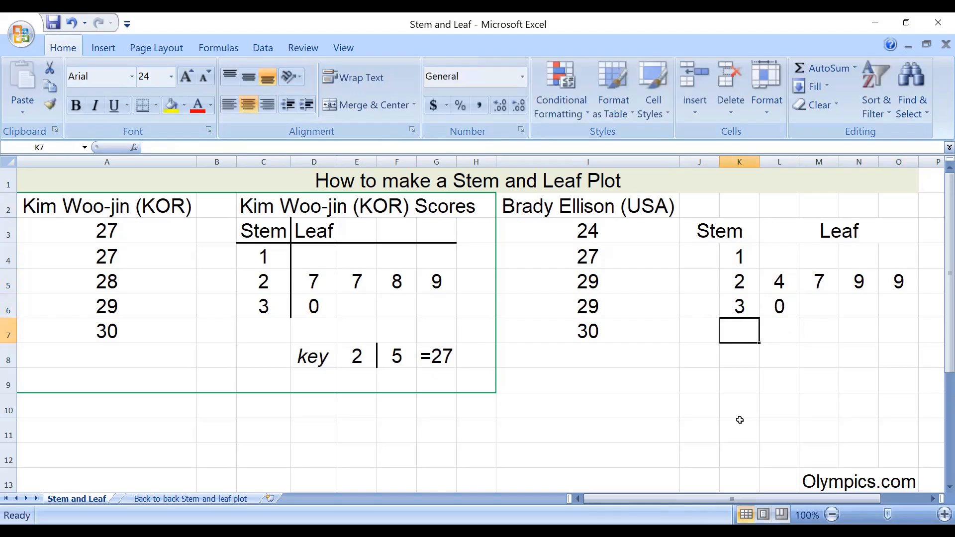
- AutoFit the widths of leaf columns L, M and N to their contents
click(779, 161)
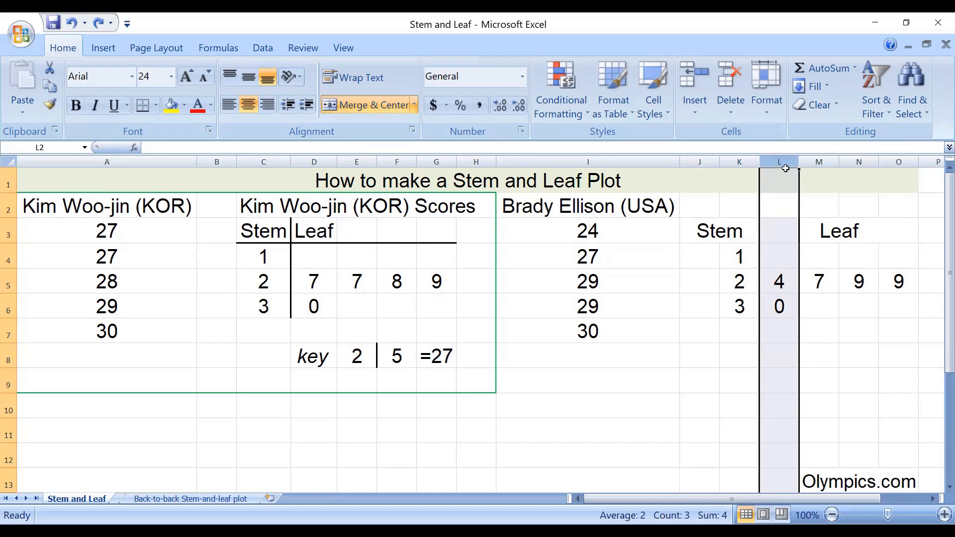
double_click(799, 163)
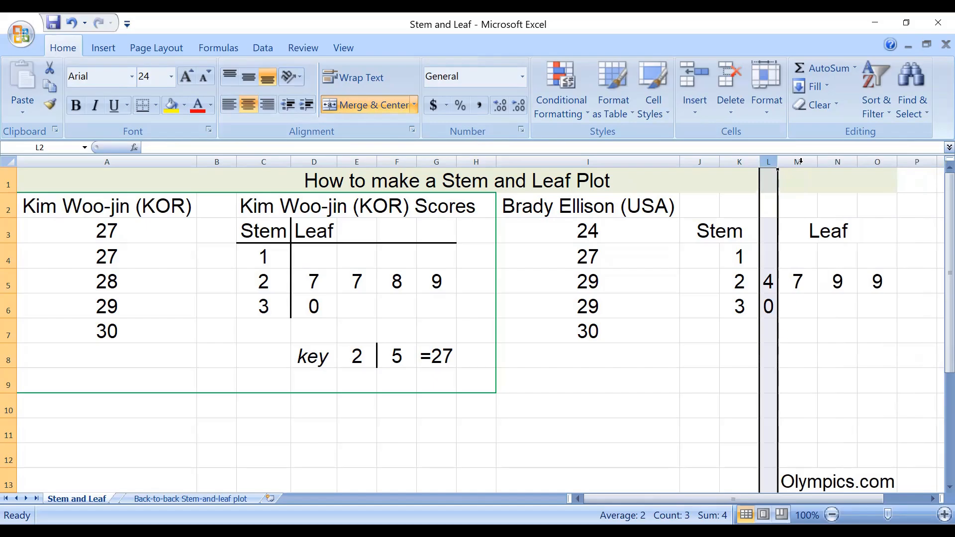
double_click(818, 164)
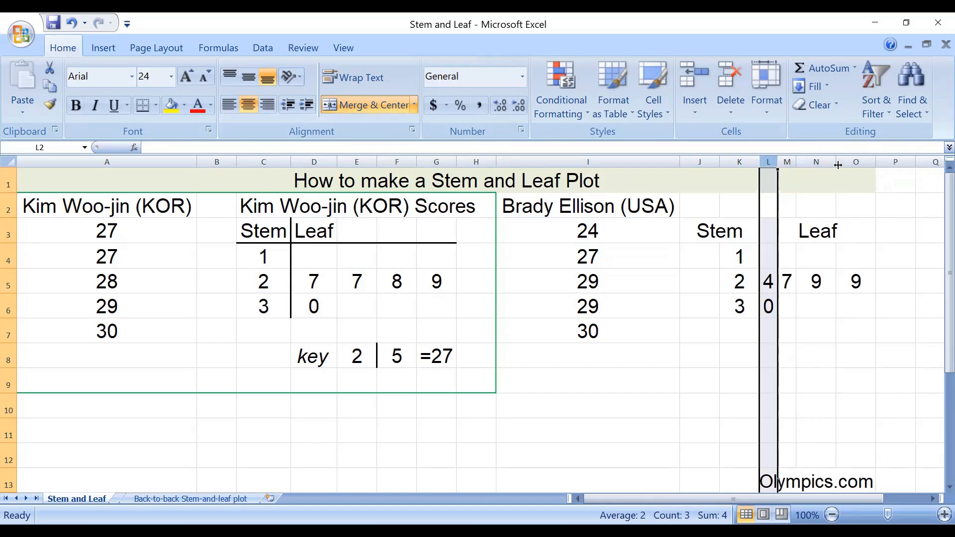
double_click(836, 162)
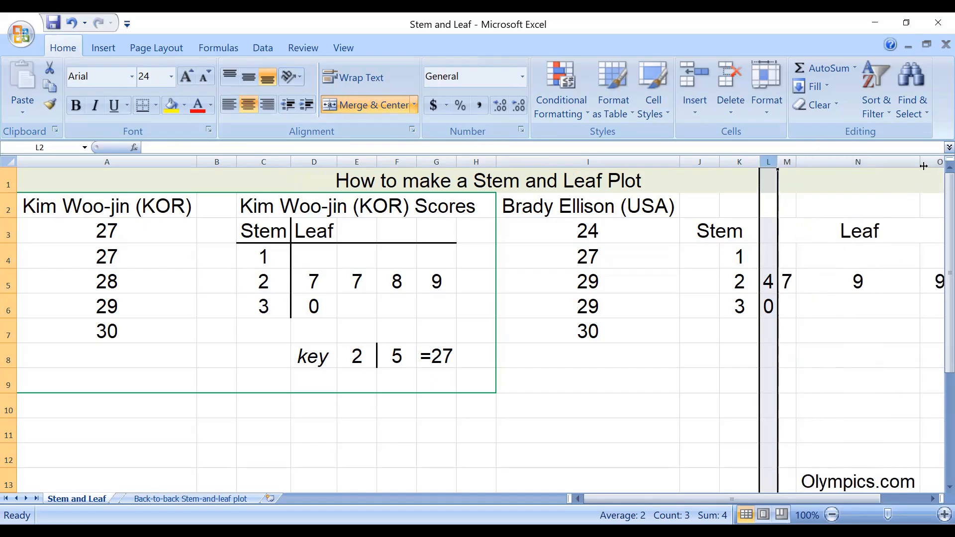
- Narrow columns N and O manually to roughly the same width as leaf columns L and M
click(897, 272)
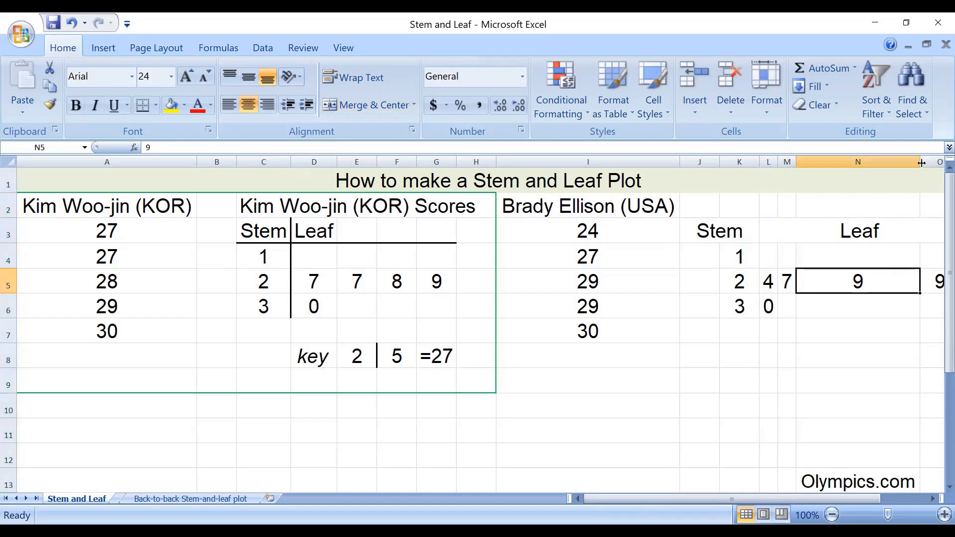
drag(921, 163, 816, 175)
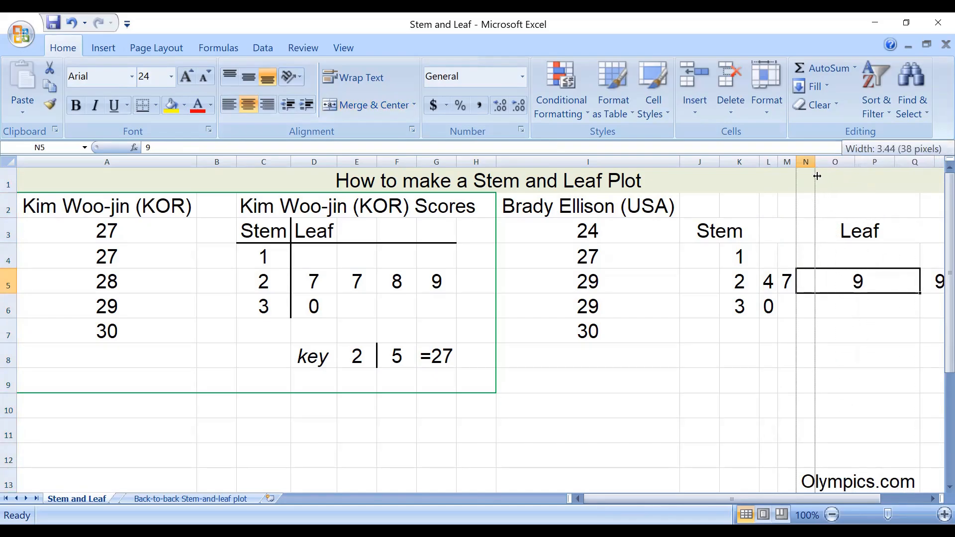
drag(816, 175, 837, 165)
click(855, 169)
click(849, 250)
click(828, 308)
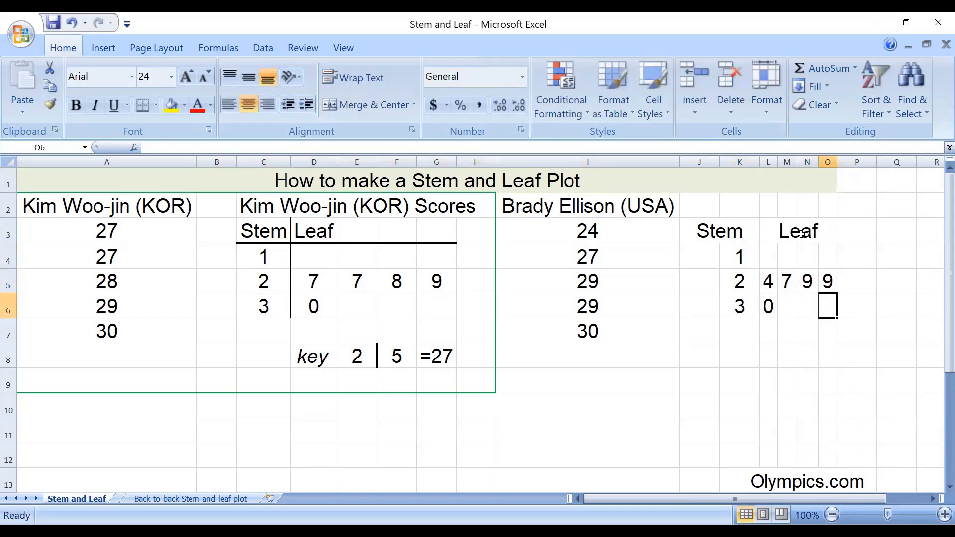
click(752, 245)
drag(763, 246, 812, 314)
click(820, 335)
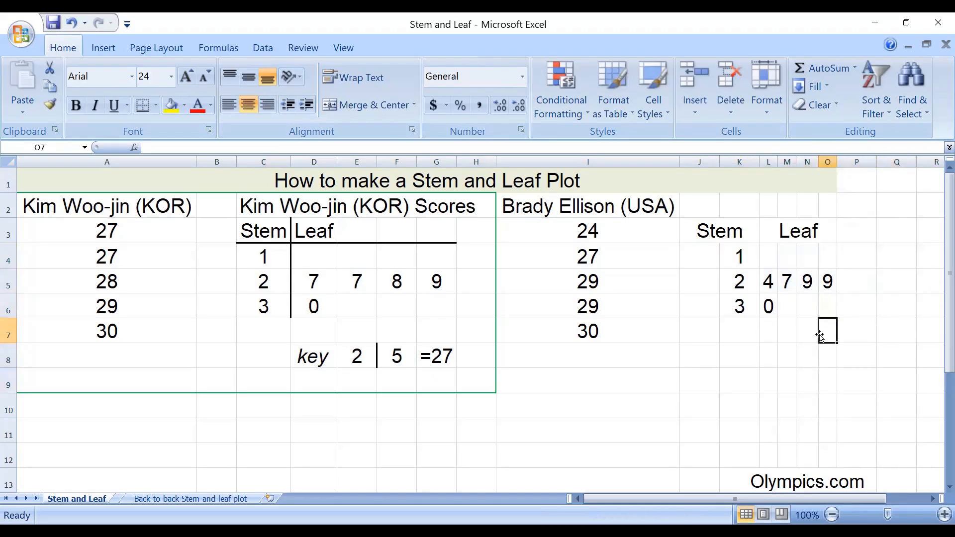
drag(767, 252, 821, 313)
- Add a bottom border under the Stem and Leaf headings across J3:O3
drag(698, 231, 809, 232)
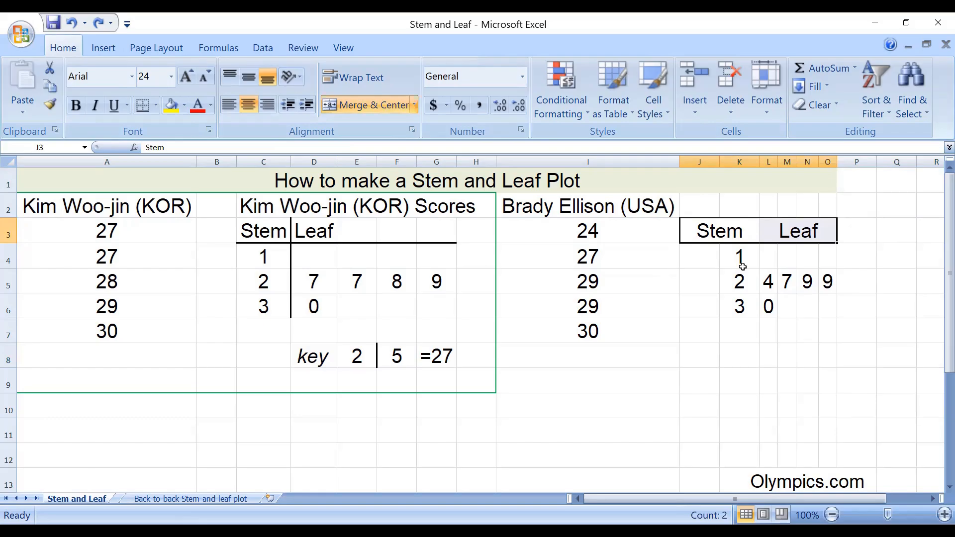
click(156, 105)
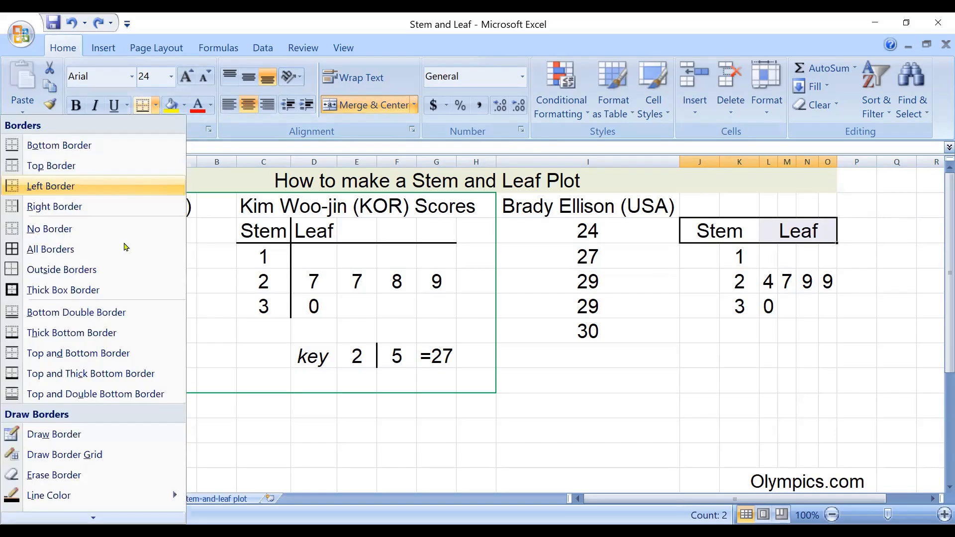
click(119, 149)
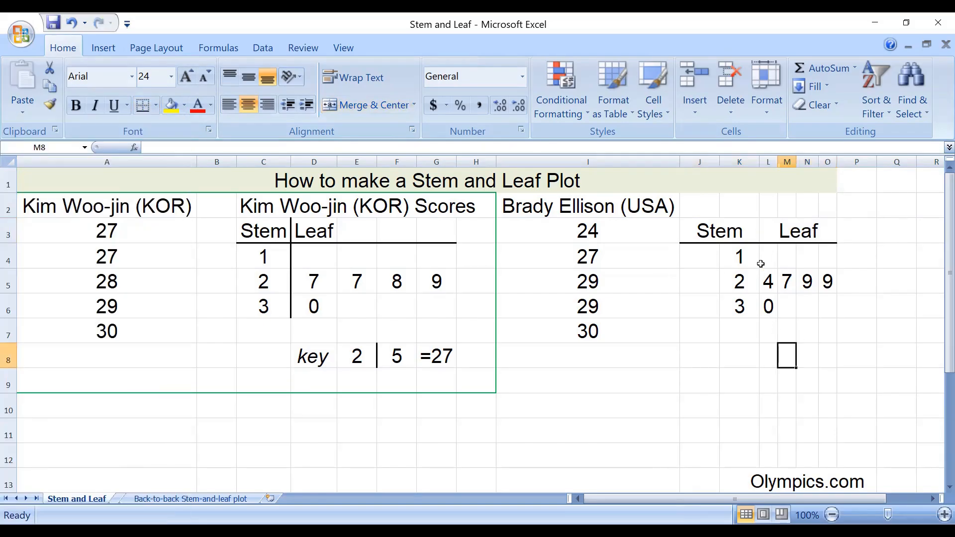
drag(703, 237, 794, 245)
click(739, 324)
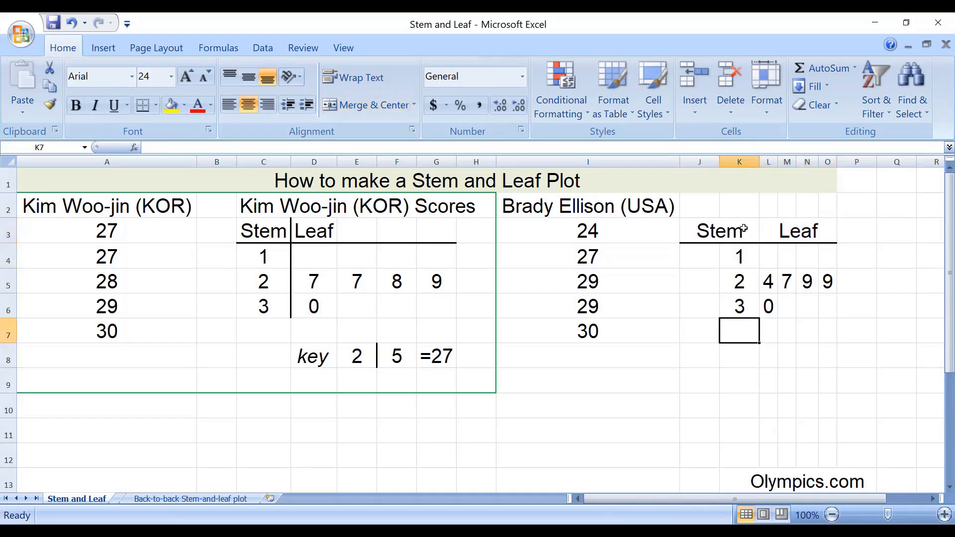
- Add a right border to J3:K7 to separate the stems from the leaves
drag(739, 231, 750, 323)
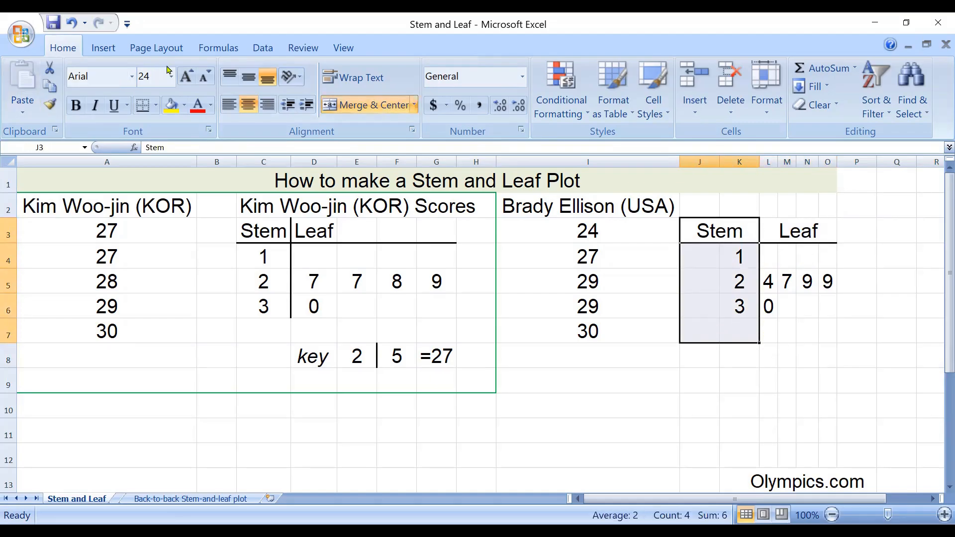
click(157, 105)
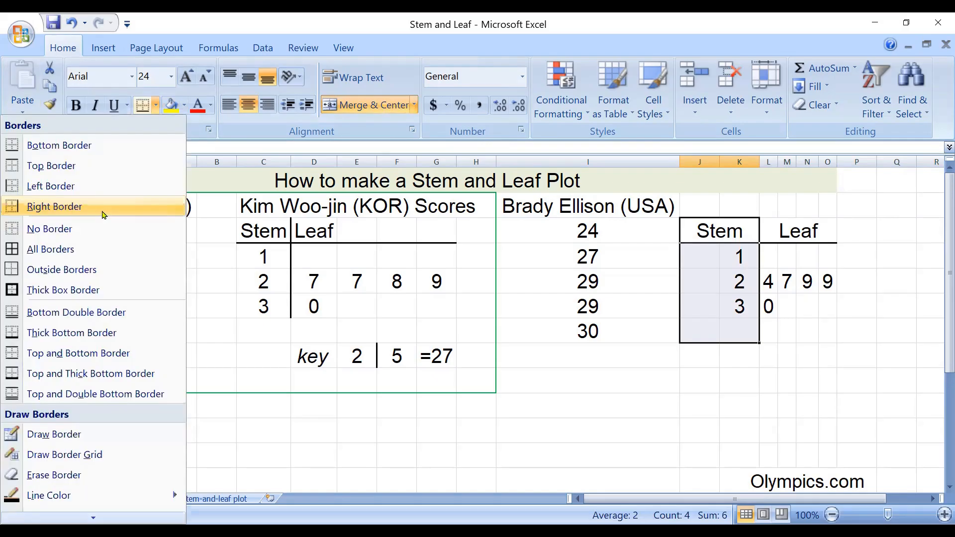
click(104, 214)
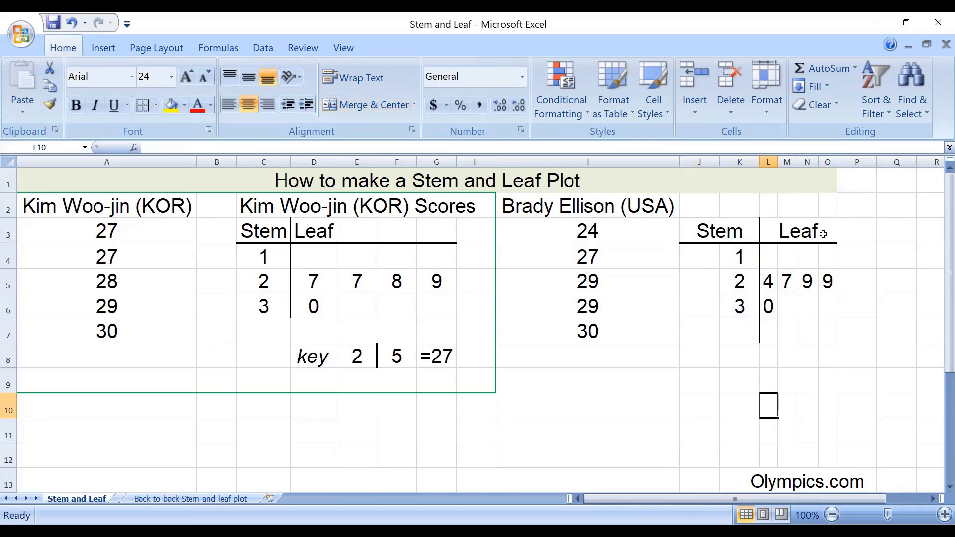
- Start the plot's key by entering the label key in K9 and the stem value 2 in L9
click(738, 359)
click(744, 407)
click(748, 381)
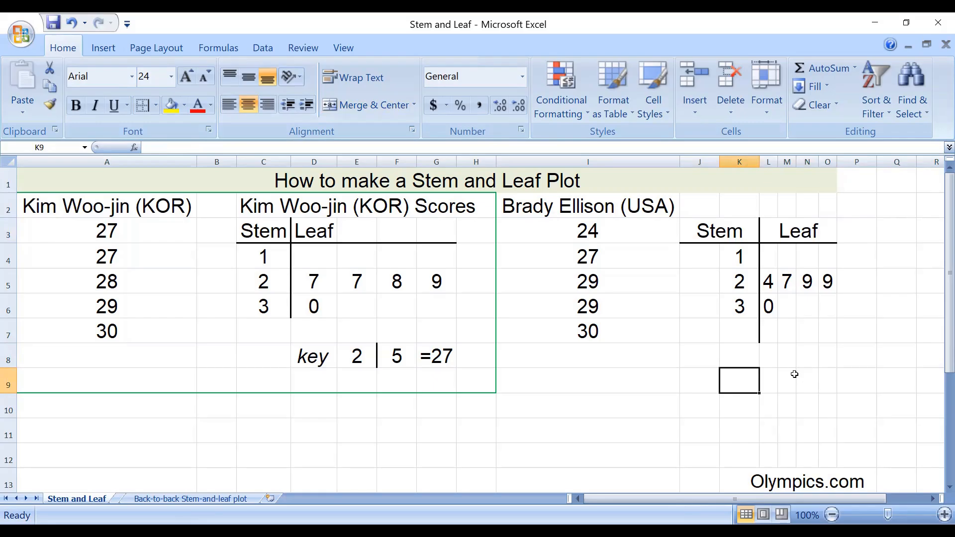
text(key)
key(Tab)
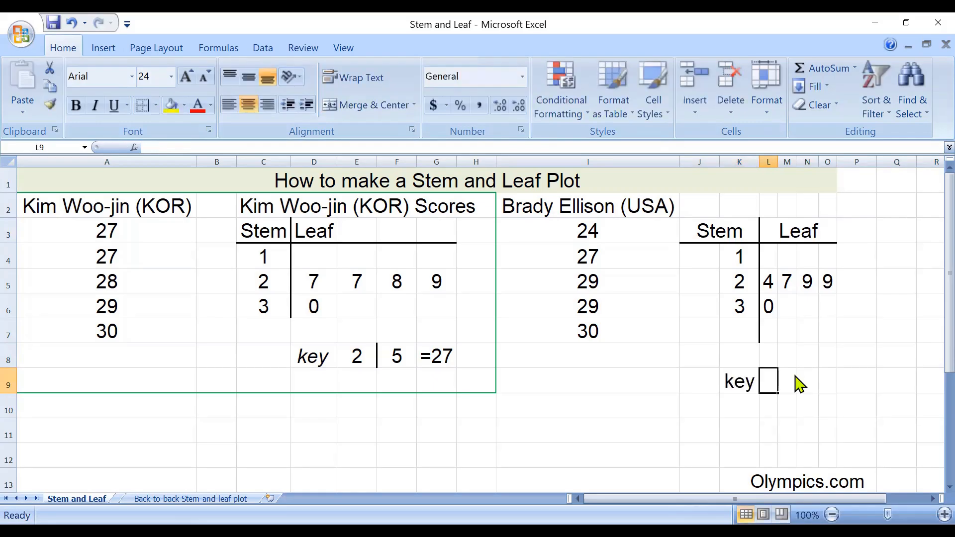
text(2)
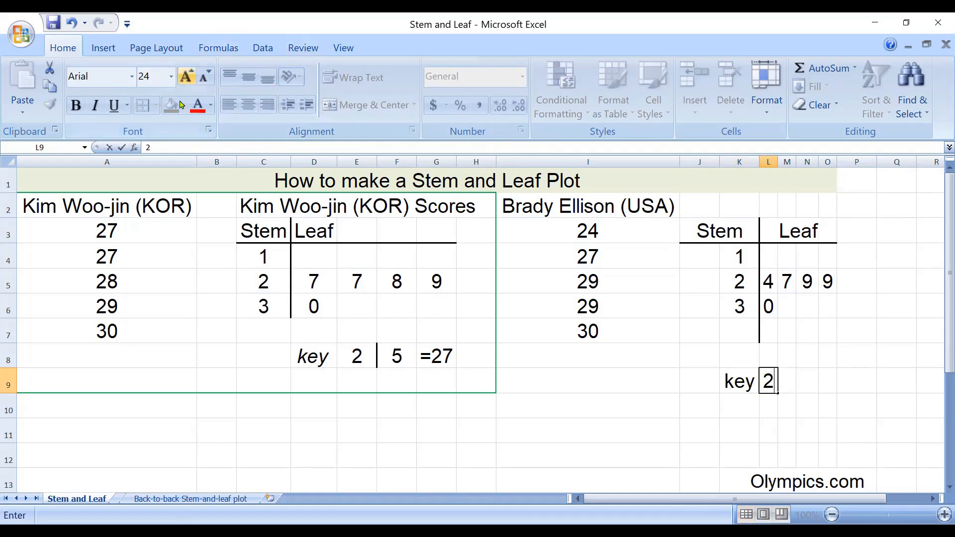
- Add a right border to the key's stem cell L9 and enter the leaf value 4 in M9
drag(818, 359, 805, 356)
click(771, 384)
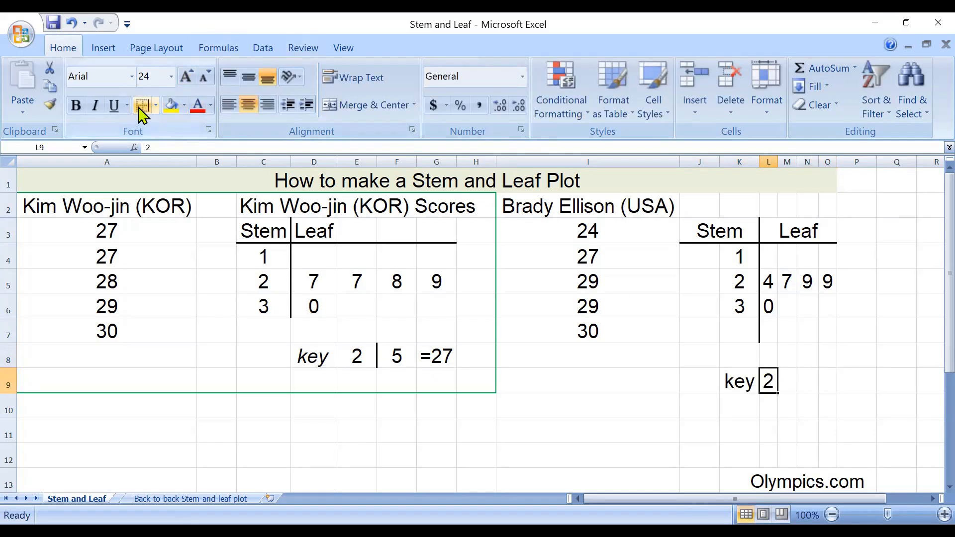
click(782, 379)
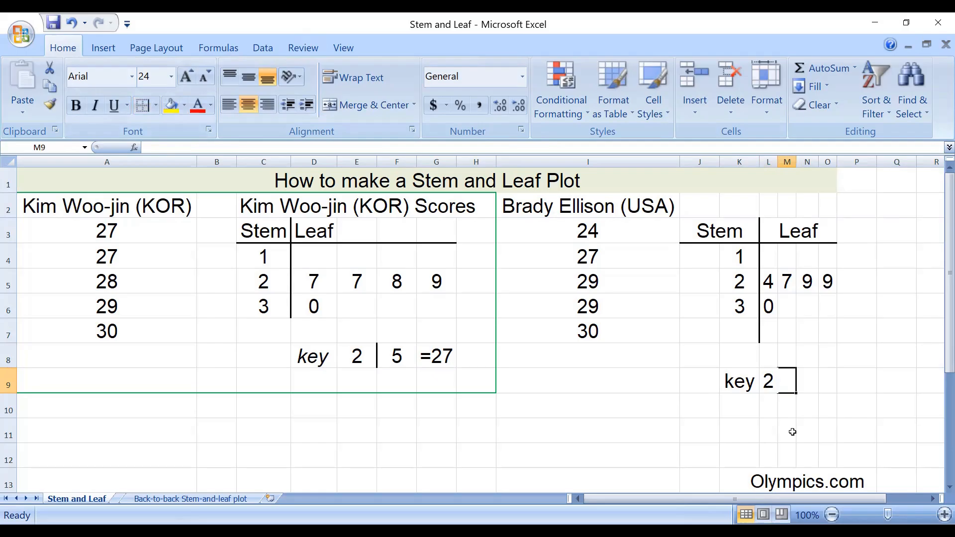
text(4)
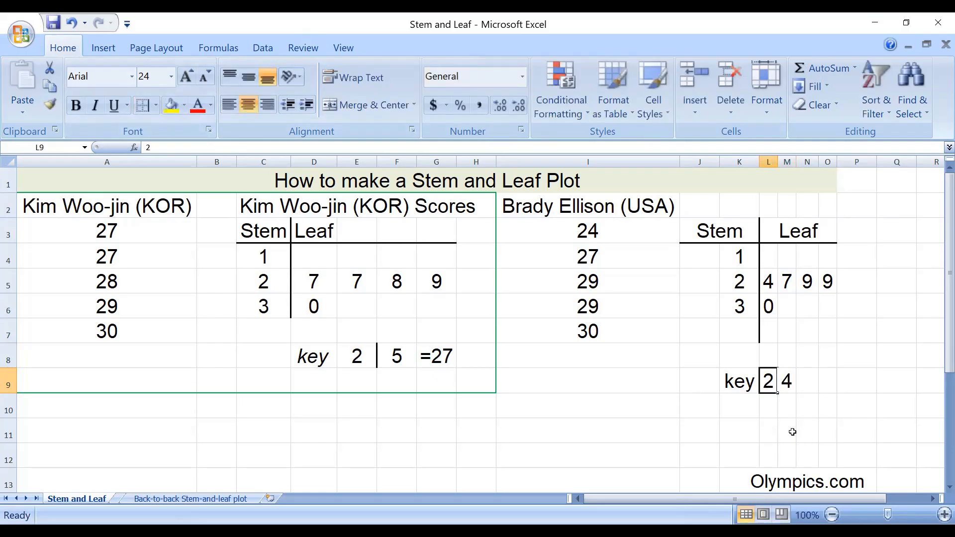
key(Tab)
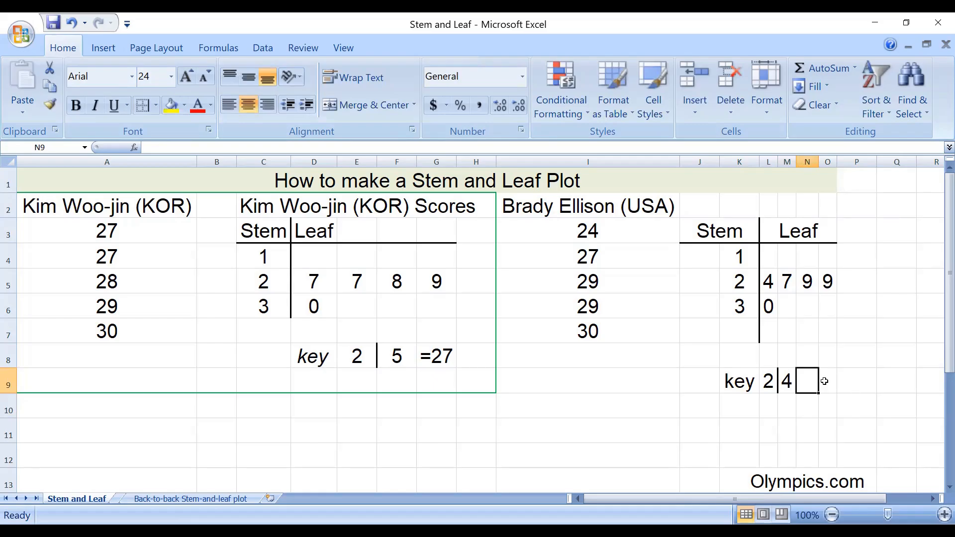
- Enter =24 in N9 and set the number format of N9:O9 to Text
text(=24)
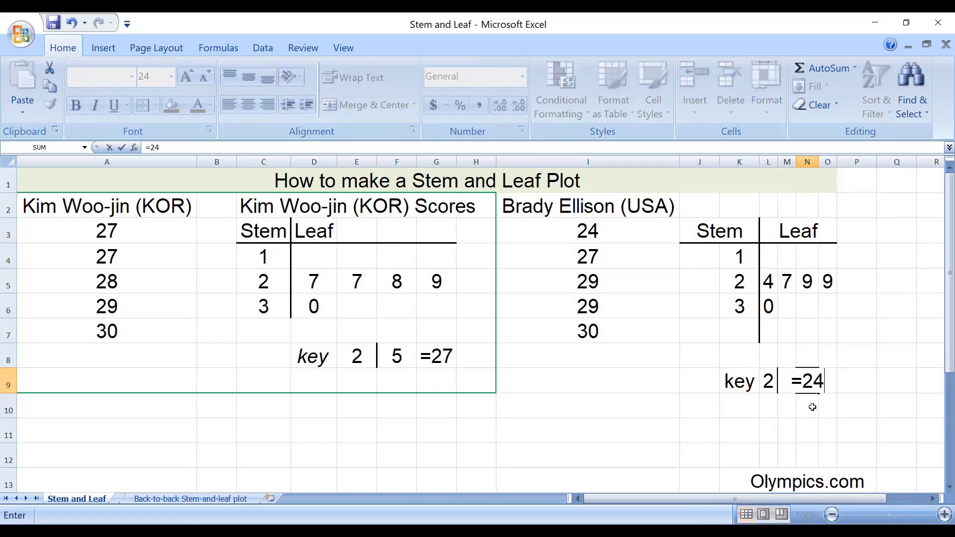
key(Return)
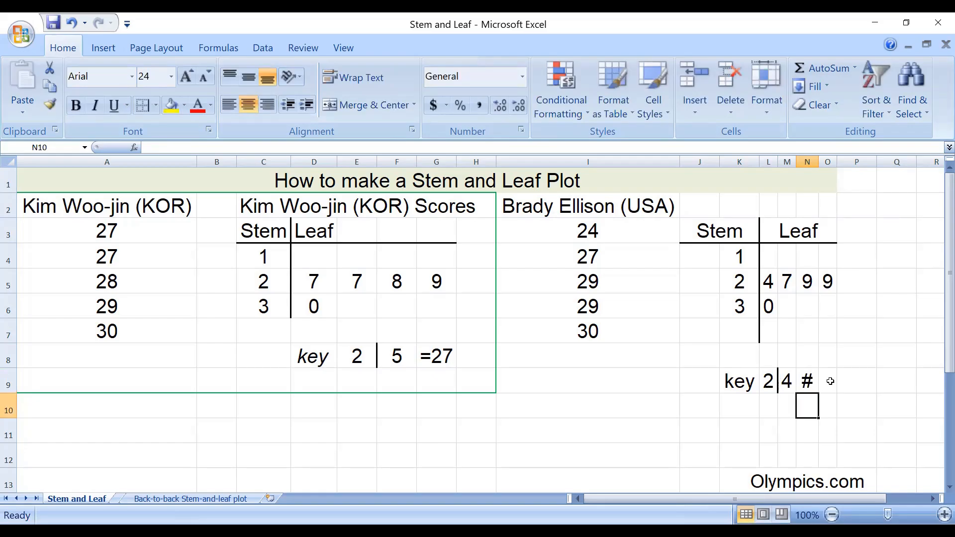
click(808, 384)
click(835, 384)
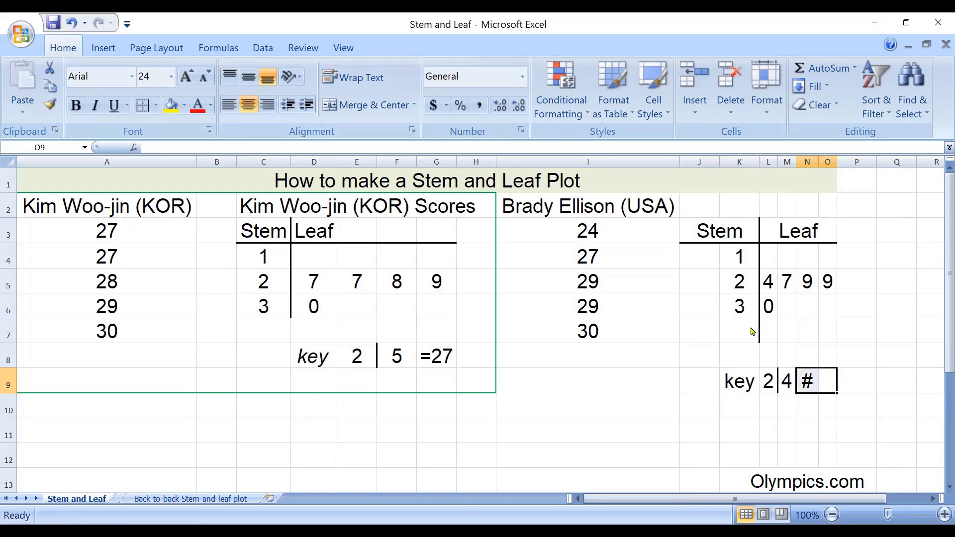
key(ctrl+1)
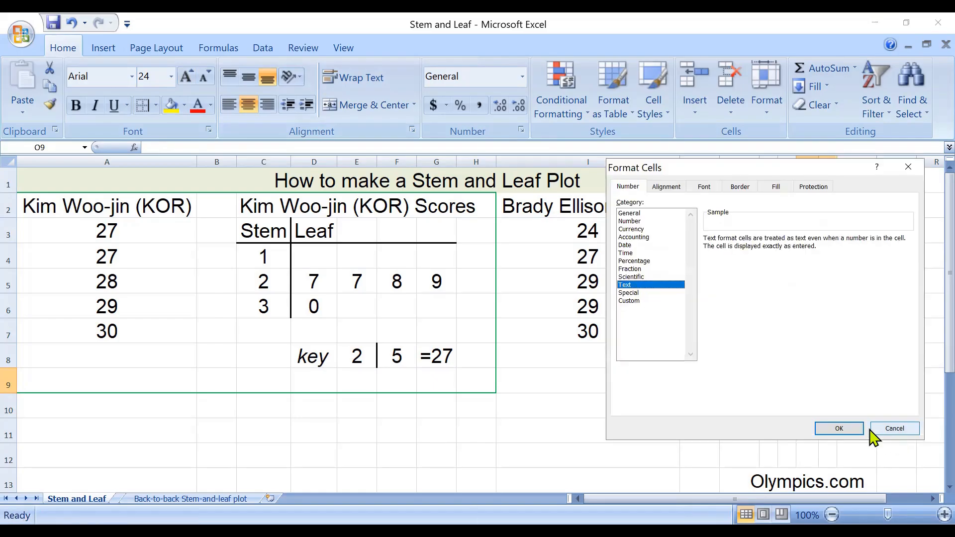
click(857, 429)
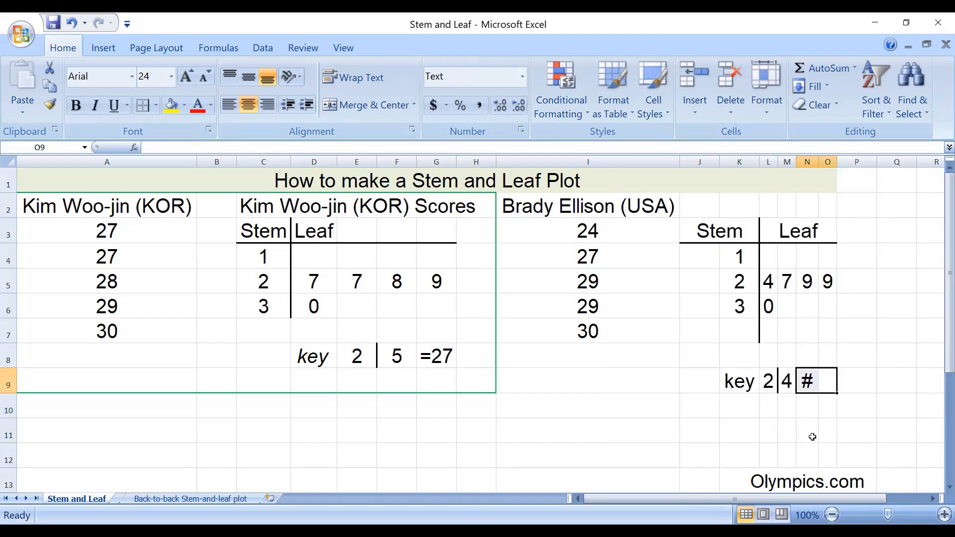
- Clear cell N9 and re-enter =24 as text
click(807, 387)
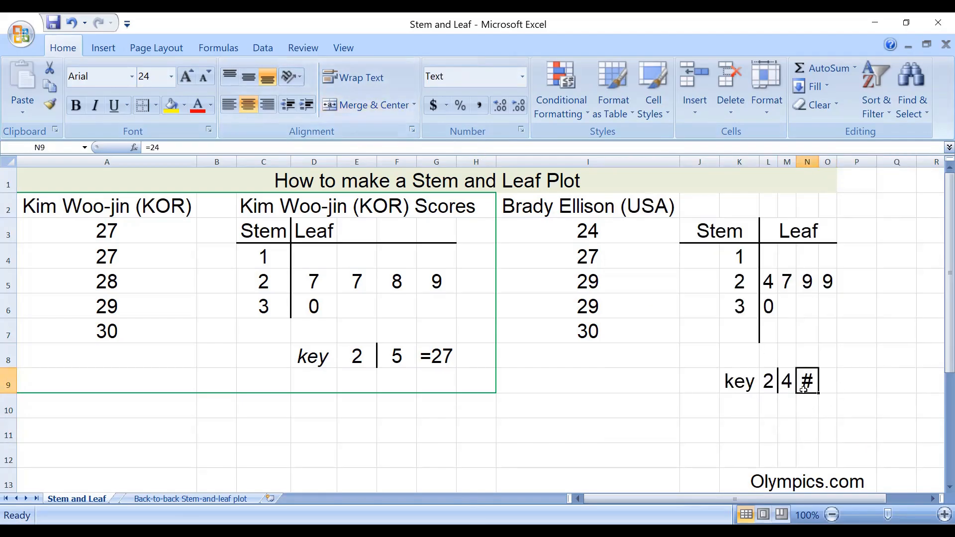
key(F2)
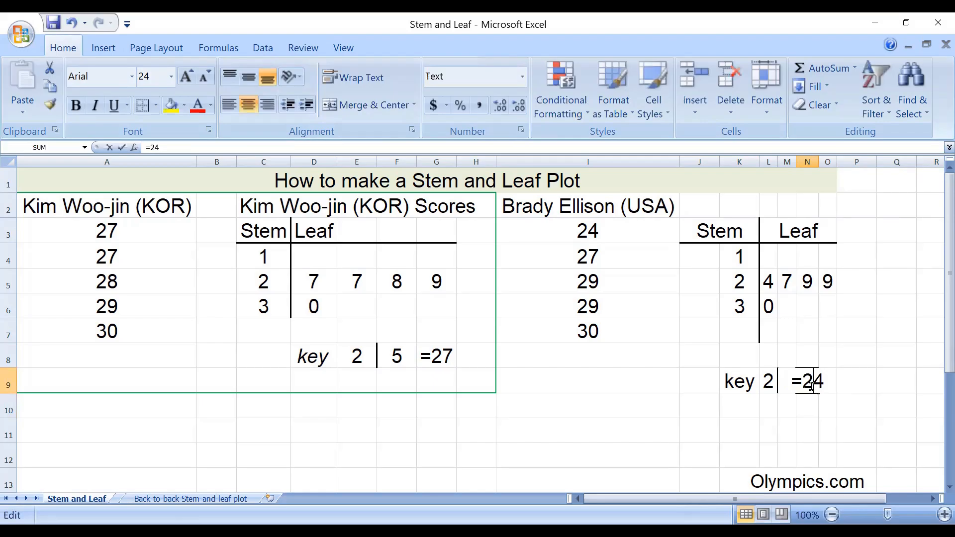
key(BackSpace)
key(BackSpace)
key(BackSpace)
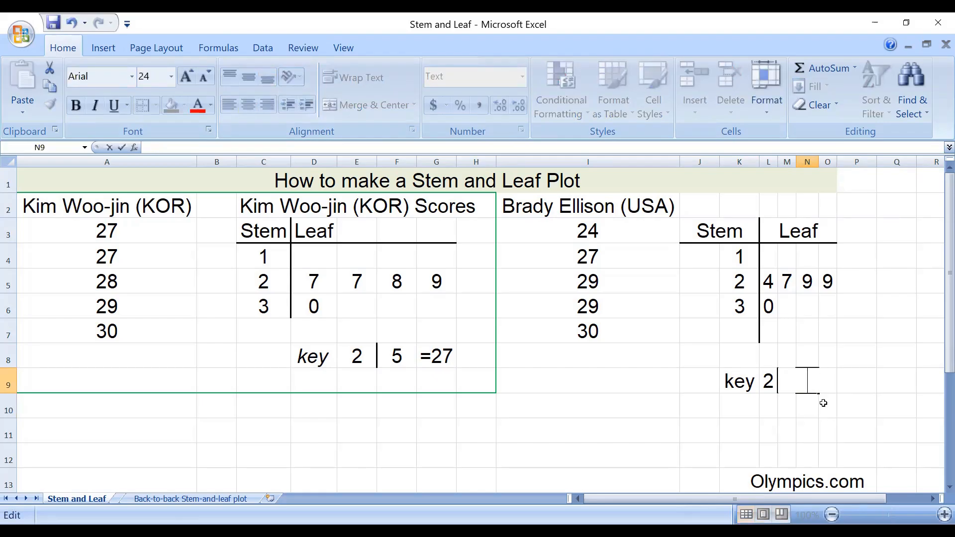
text(=24)
click(824, 402)
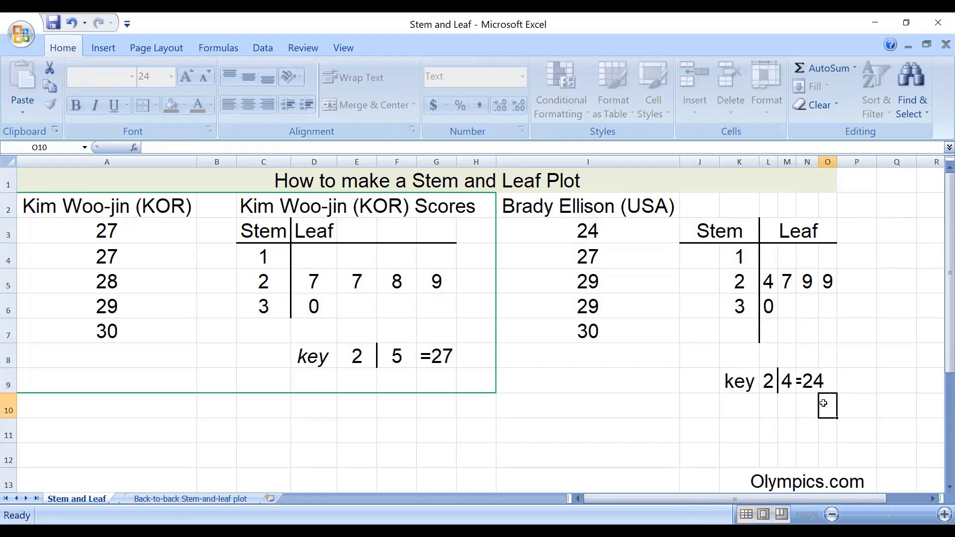
- Merge and center the key's =24 entry across N9:O9
click(826, 446)
click(798, 384)
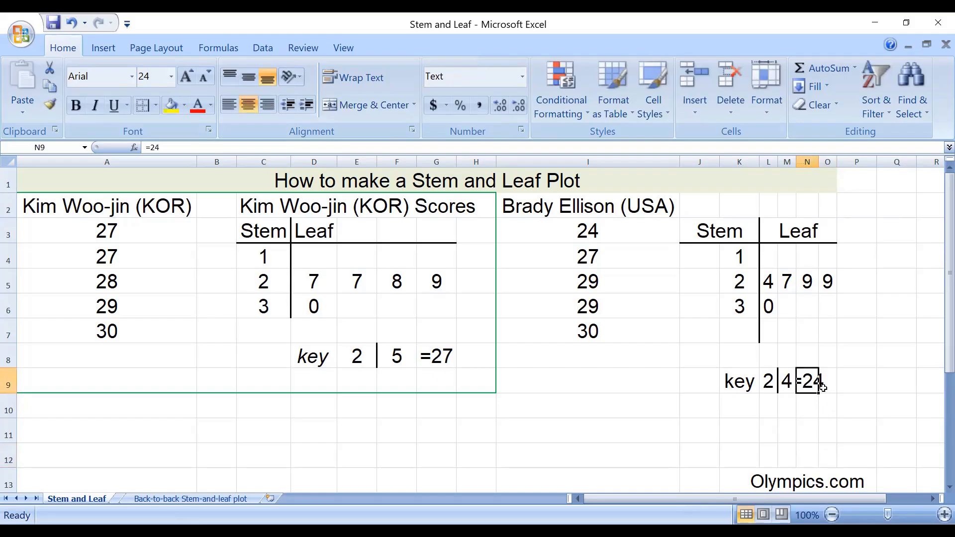
drag(823, 388, 827, 387)
click(372, 105)
click(806, 399)
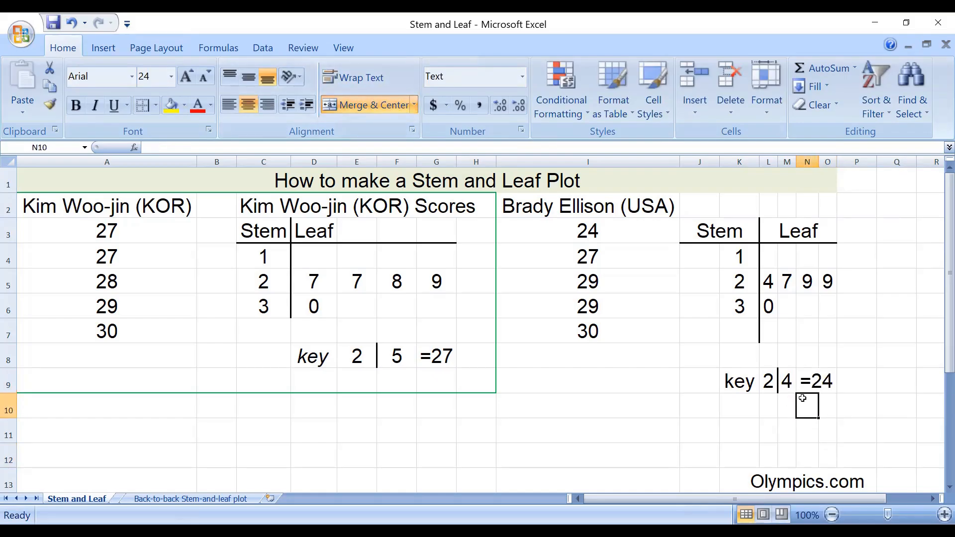
- Copy the USA archer's name heading from I2 into J2 above the new plot and merge and center it across J2:O2
click(820, 425)
key(ctrl+z)
key(ctrl+z)
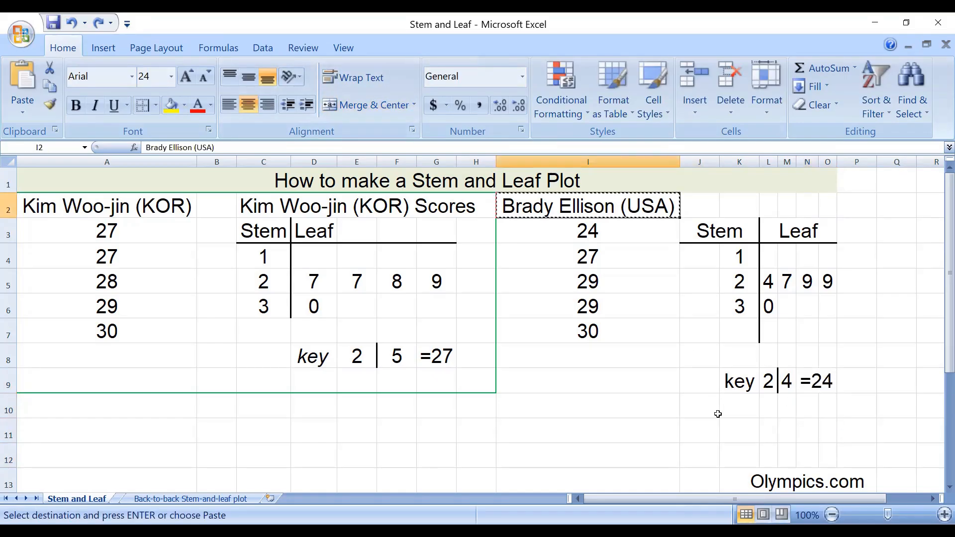
click(699, 199)
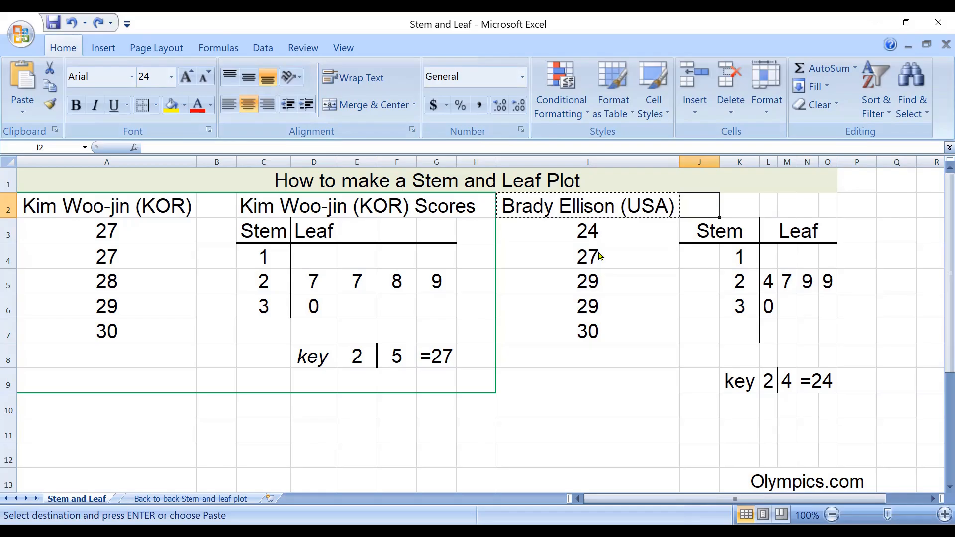
text(Brady Ellison (USA))
drag(827, 205, 698, 206)
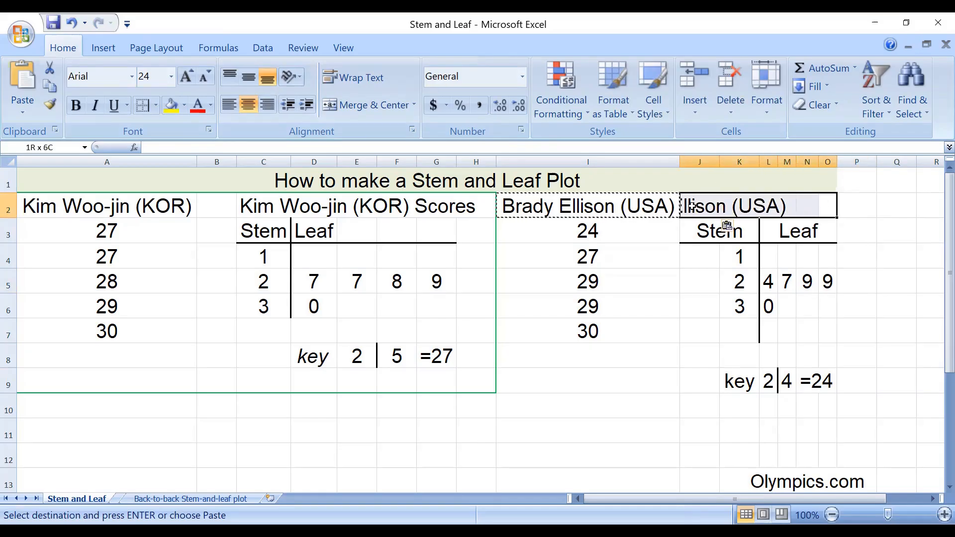
click(366, 105)
- Extend the new plot's merged, centered name heading to span J2:P2 so the full name fits
drag(855, 207, 698, 206)
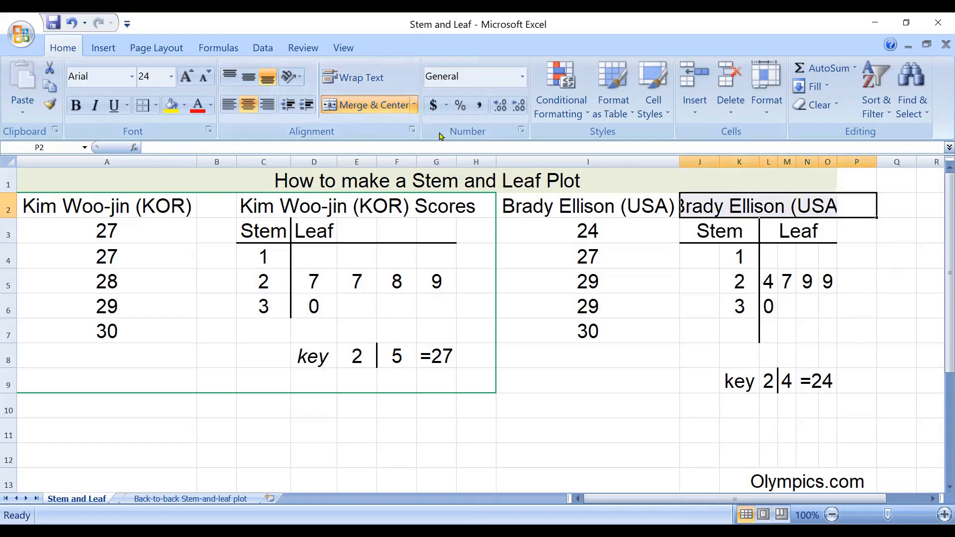
click(349, 109)
click(349, 109)
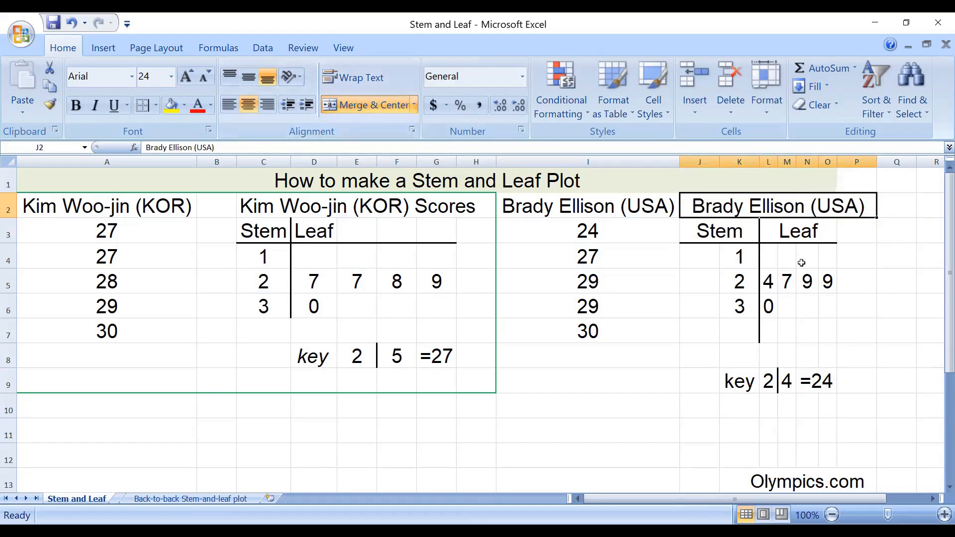
click(859, 385)
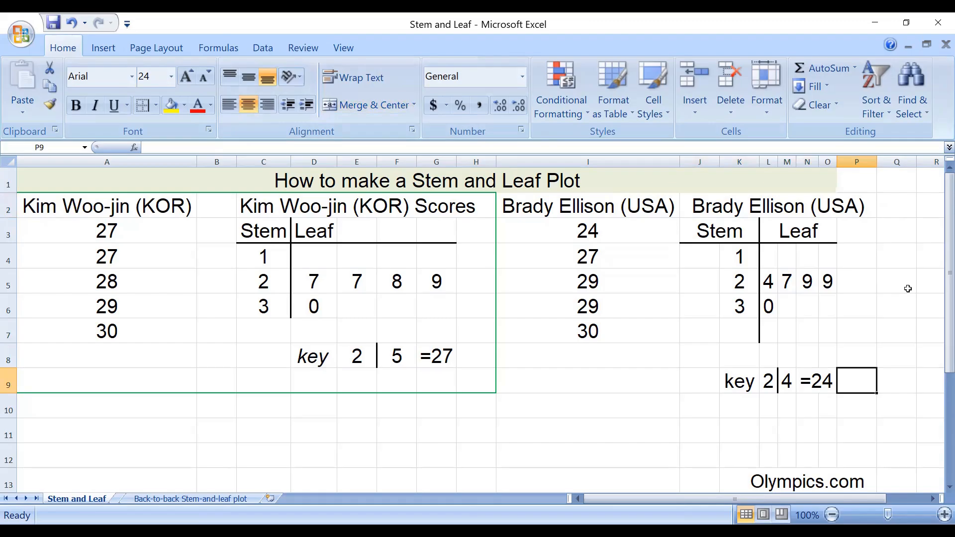
- Copy the finished USA stem-and-leaf plot with its heading and key, range J2:P9
drag(696, 205, 865, 386)
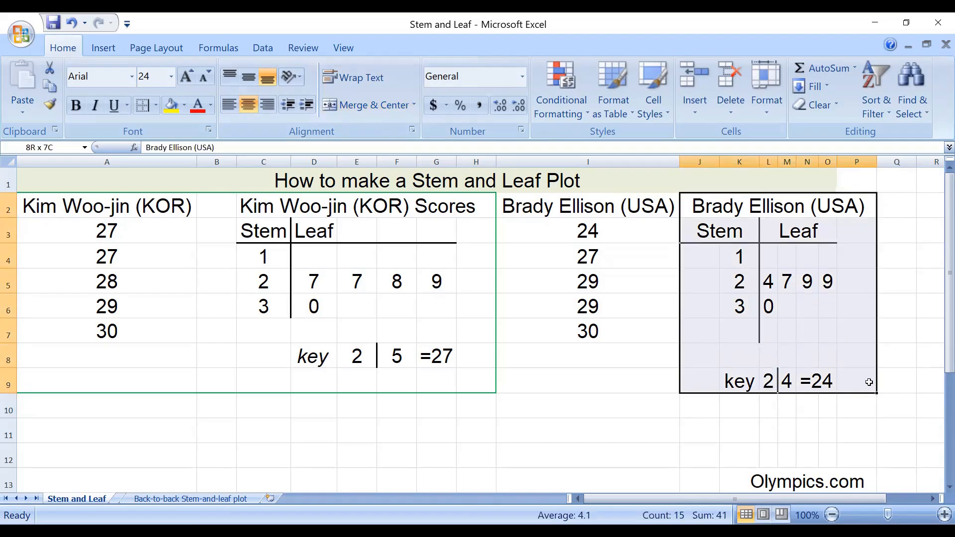
right_click(749, 329)
click(641, 75)
click(622, 401)
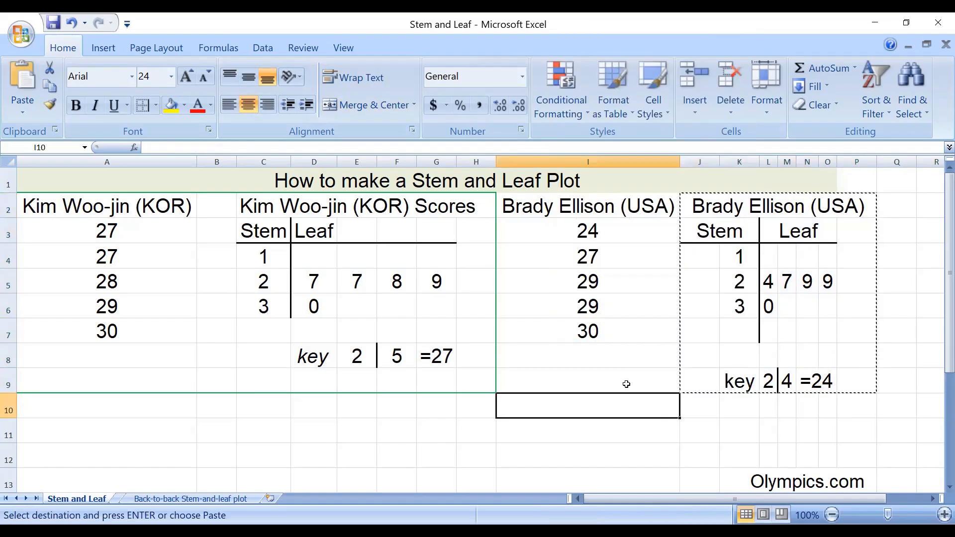
- Switch to the PowerPoint presentation, paste the copied plot on slide 8 and place it to the right of the KOR scores plot
key(alt+Tab)
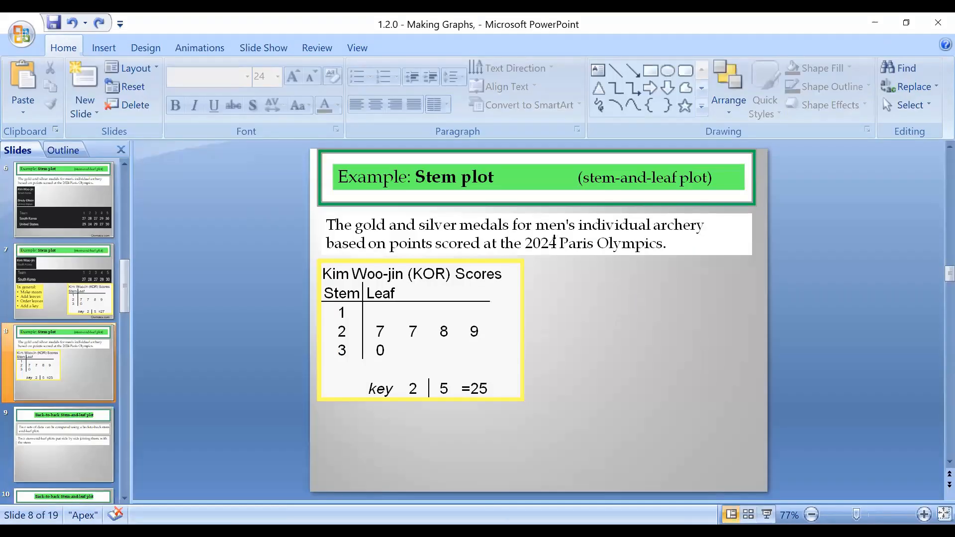
key(ctrl+v)
drag(554, 240, 665, 255)
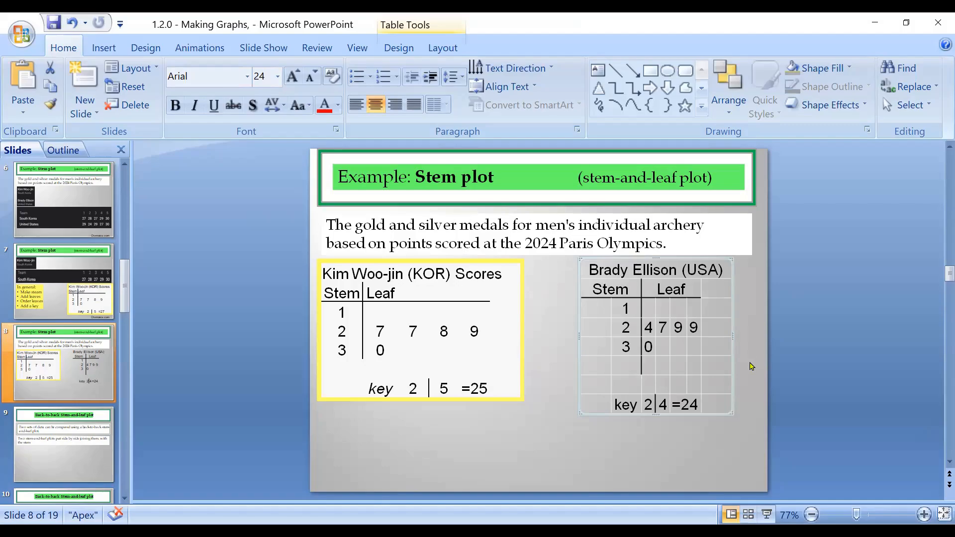
click(751, 381)
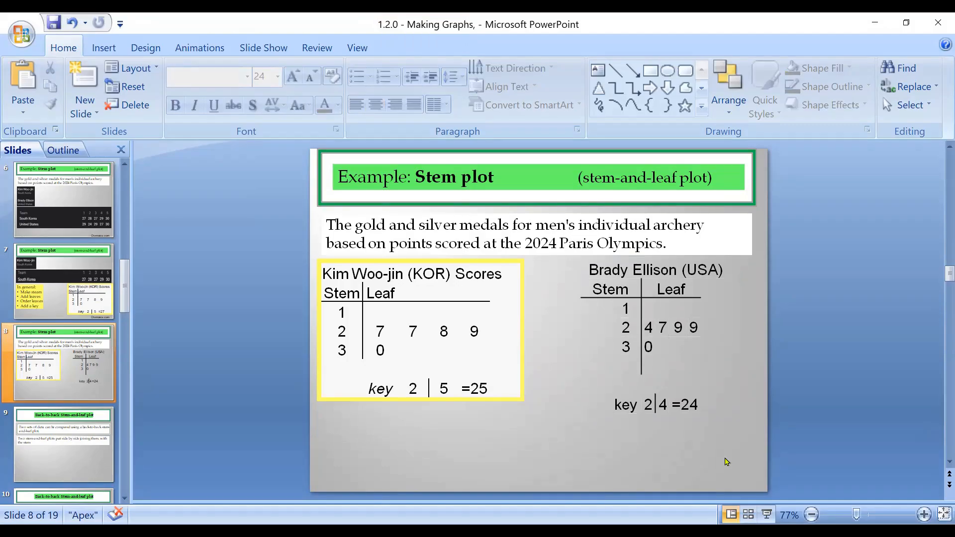